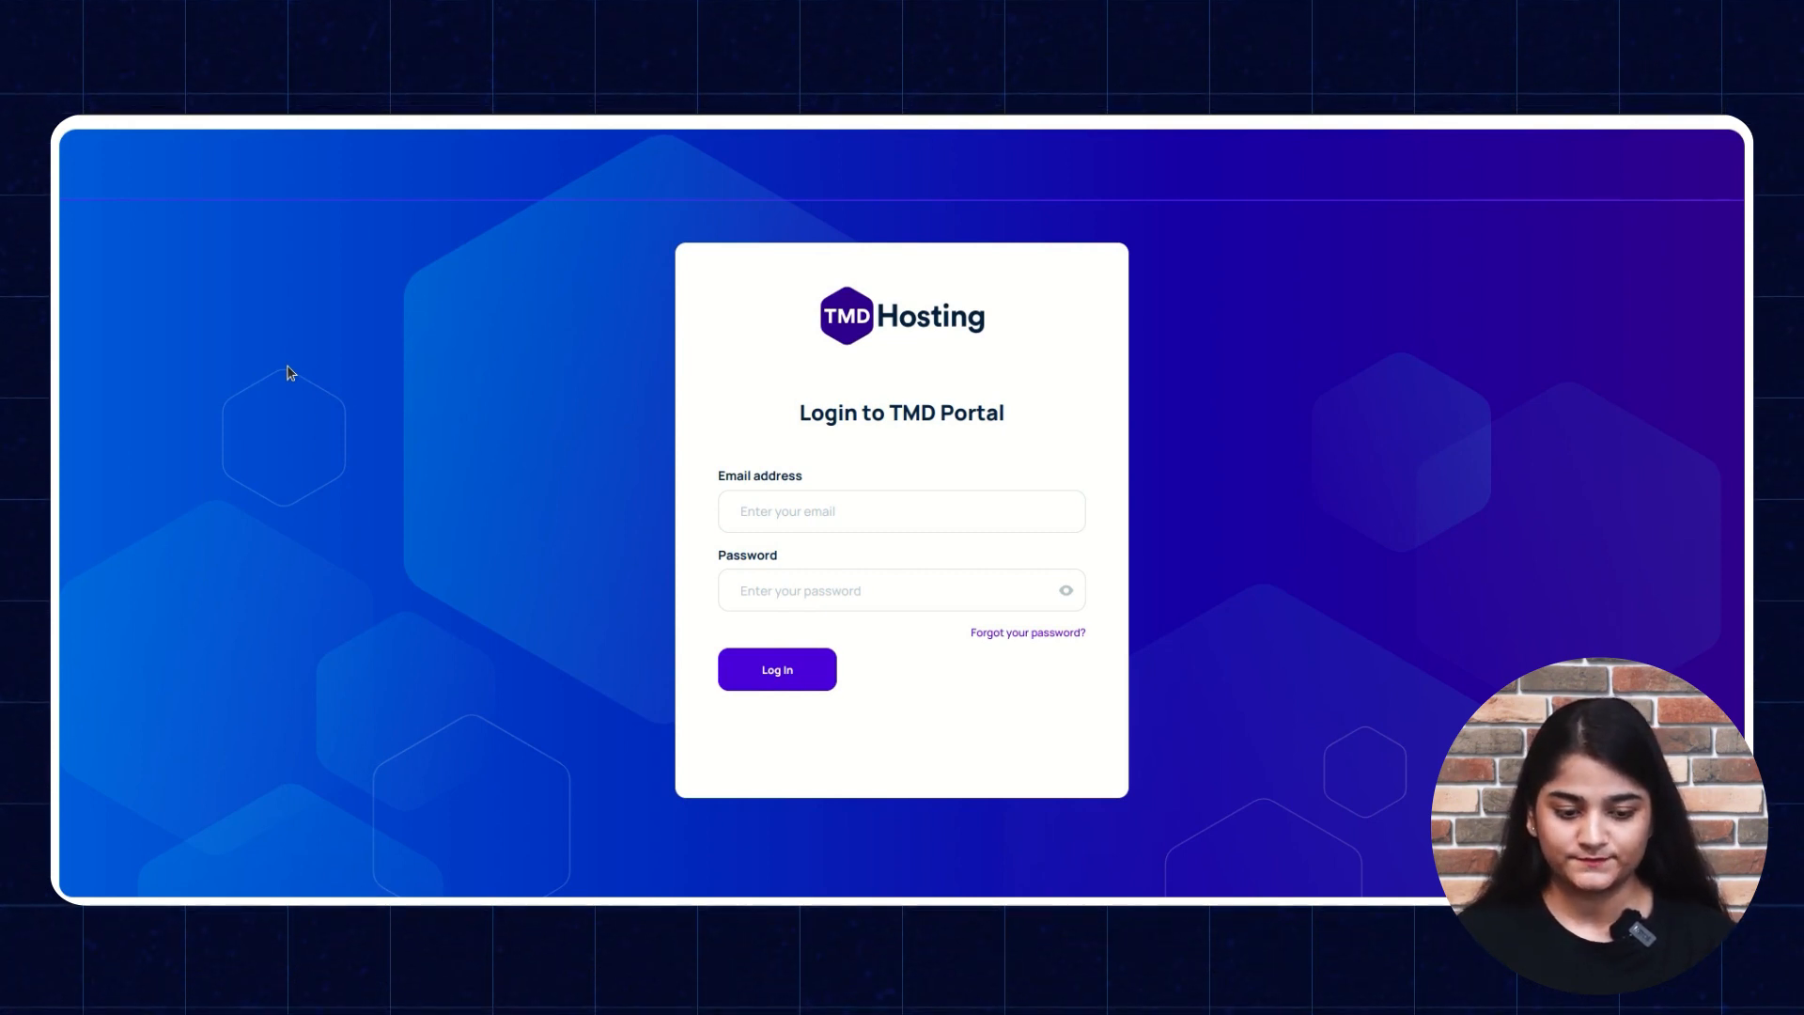
# Sign in to the TMD Hosting portal with saved credentials and open cPanel for bagistotmdtest.com.
pyautogui.click(818, 512)
pyautogui.click(817, 554)
pyautogui.click(818, 590)
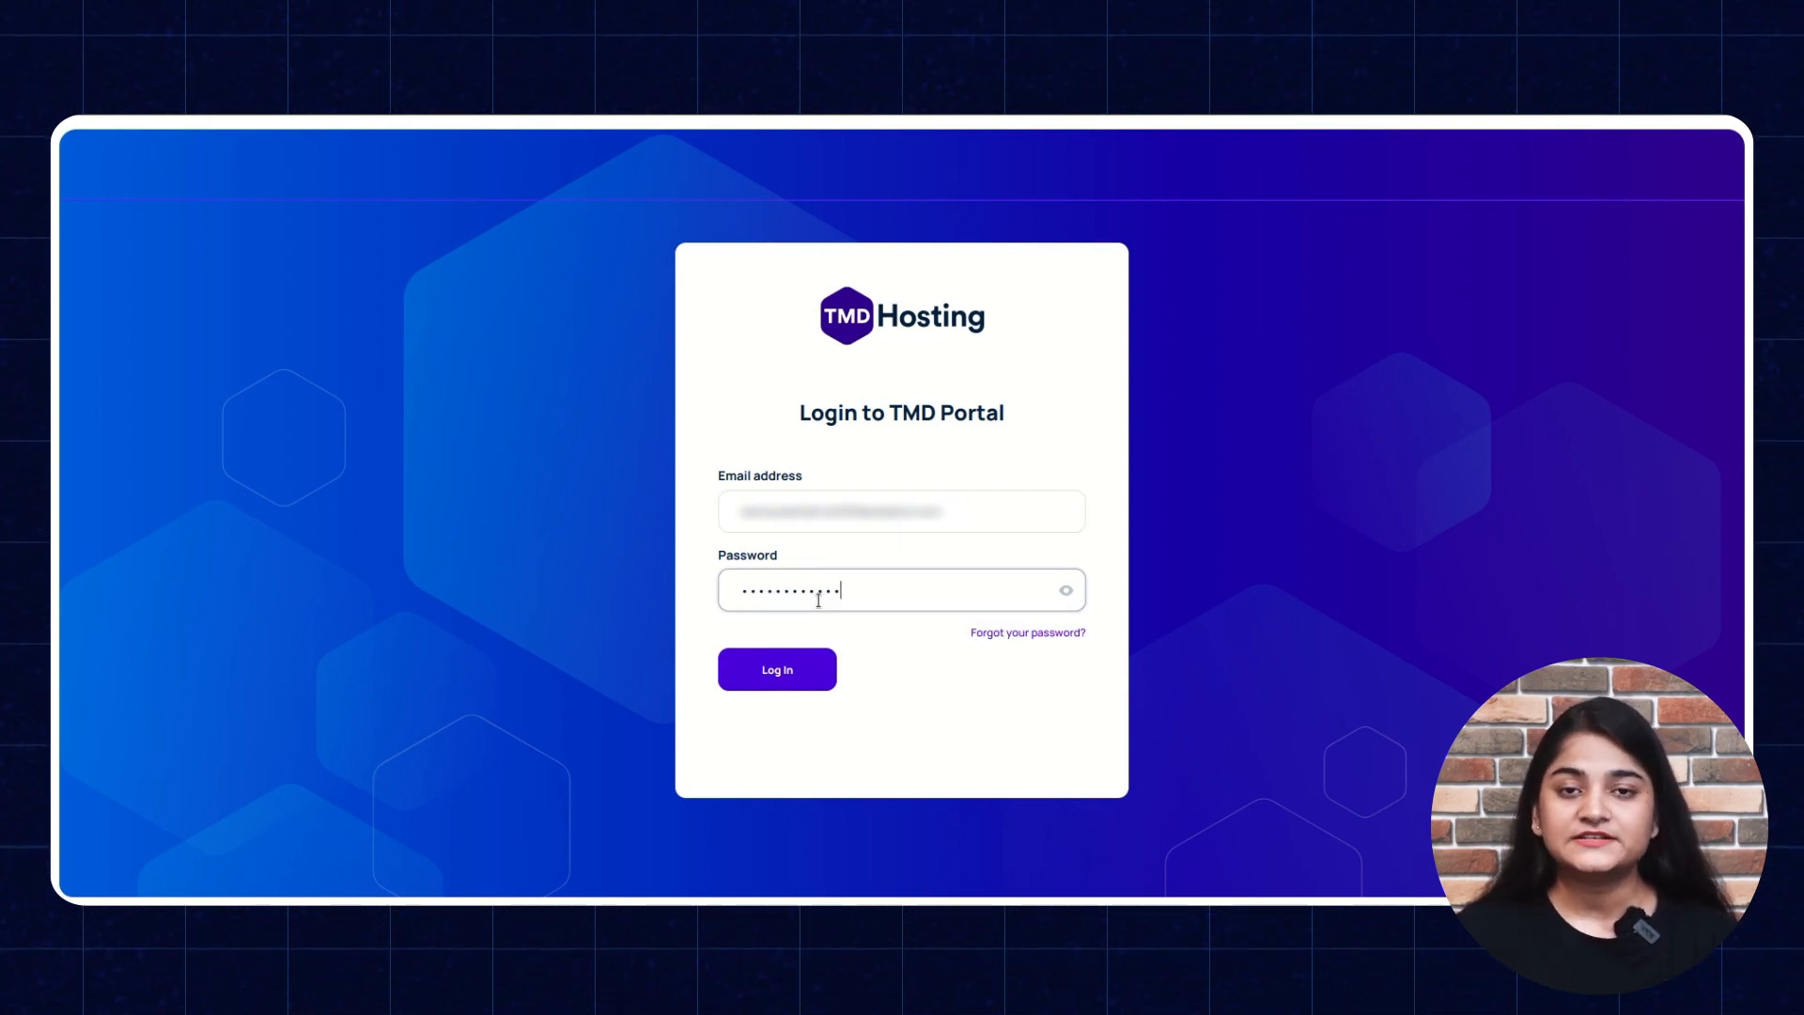
pyautogui.click(782, 673)
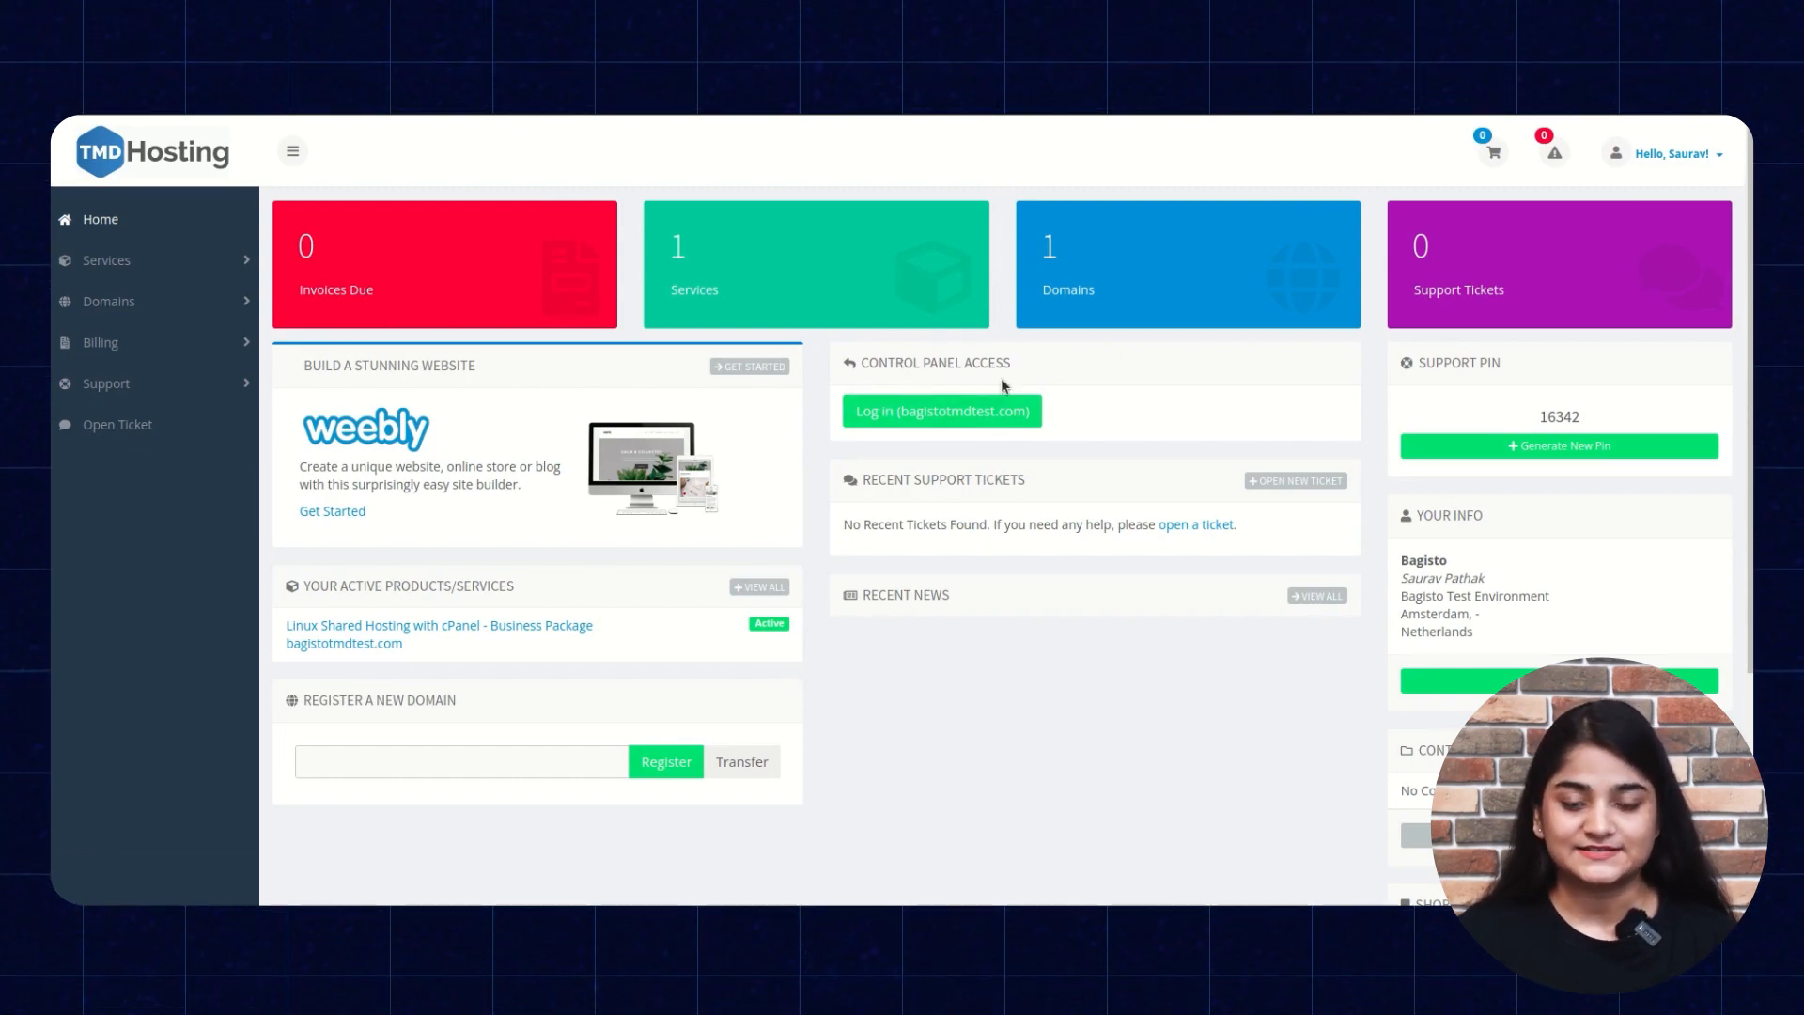
pyautogui.click(897, 422)
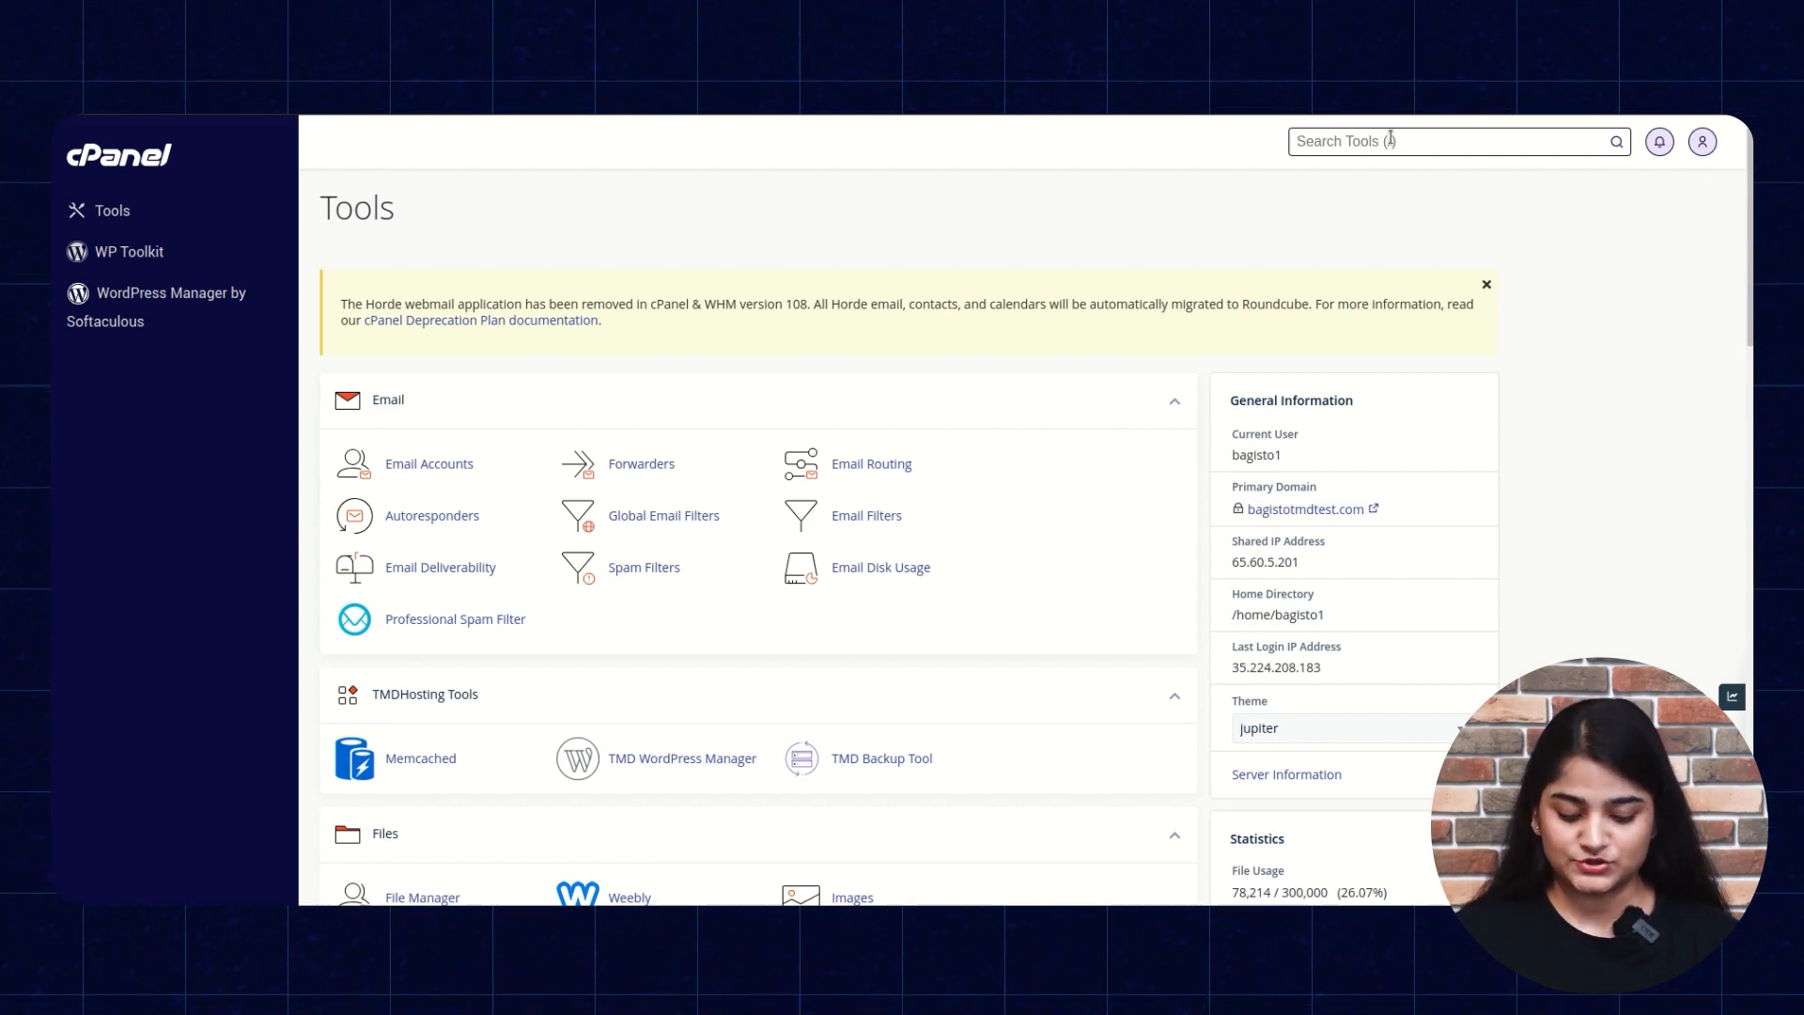
# Find 'softaculo' in cPanel tools and launch the Softaculous Apps Installer.
pyautogui.write('softaculo')
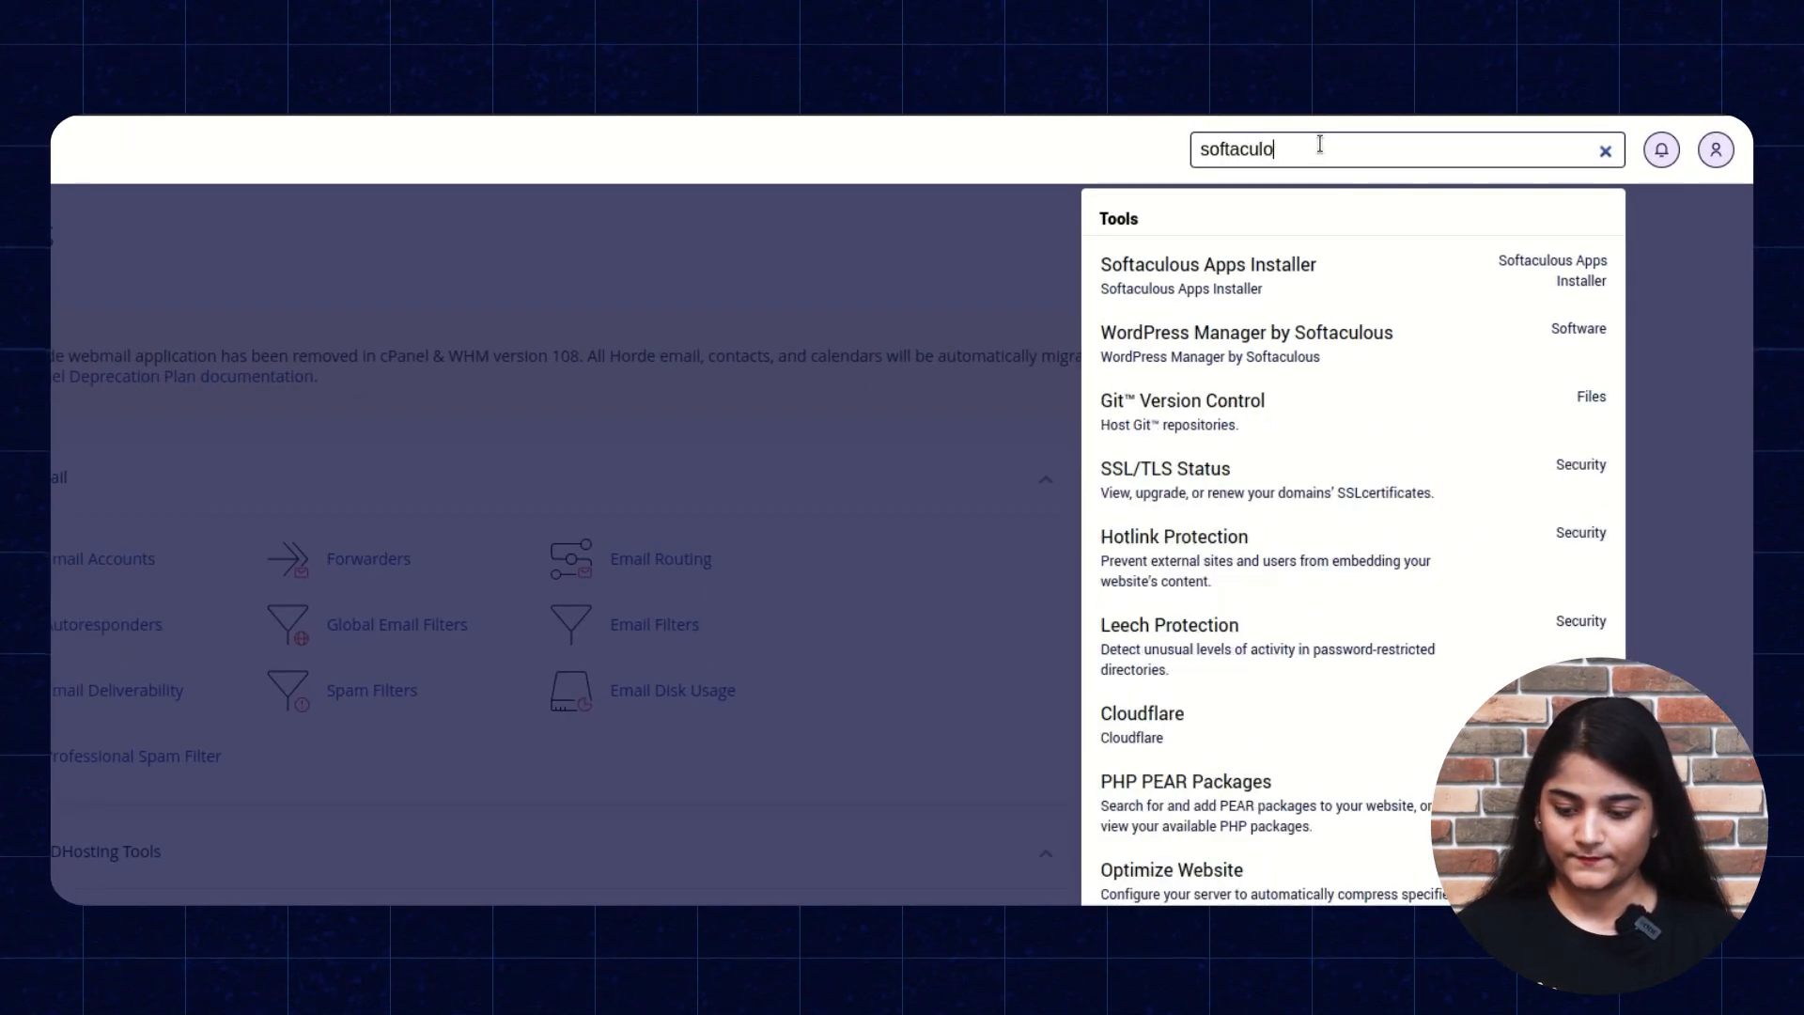
pyautogui.click(1302, 282)
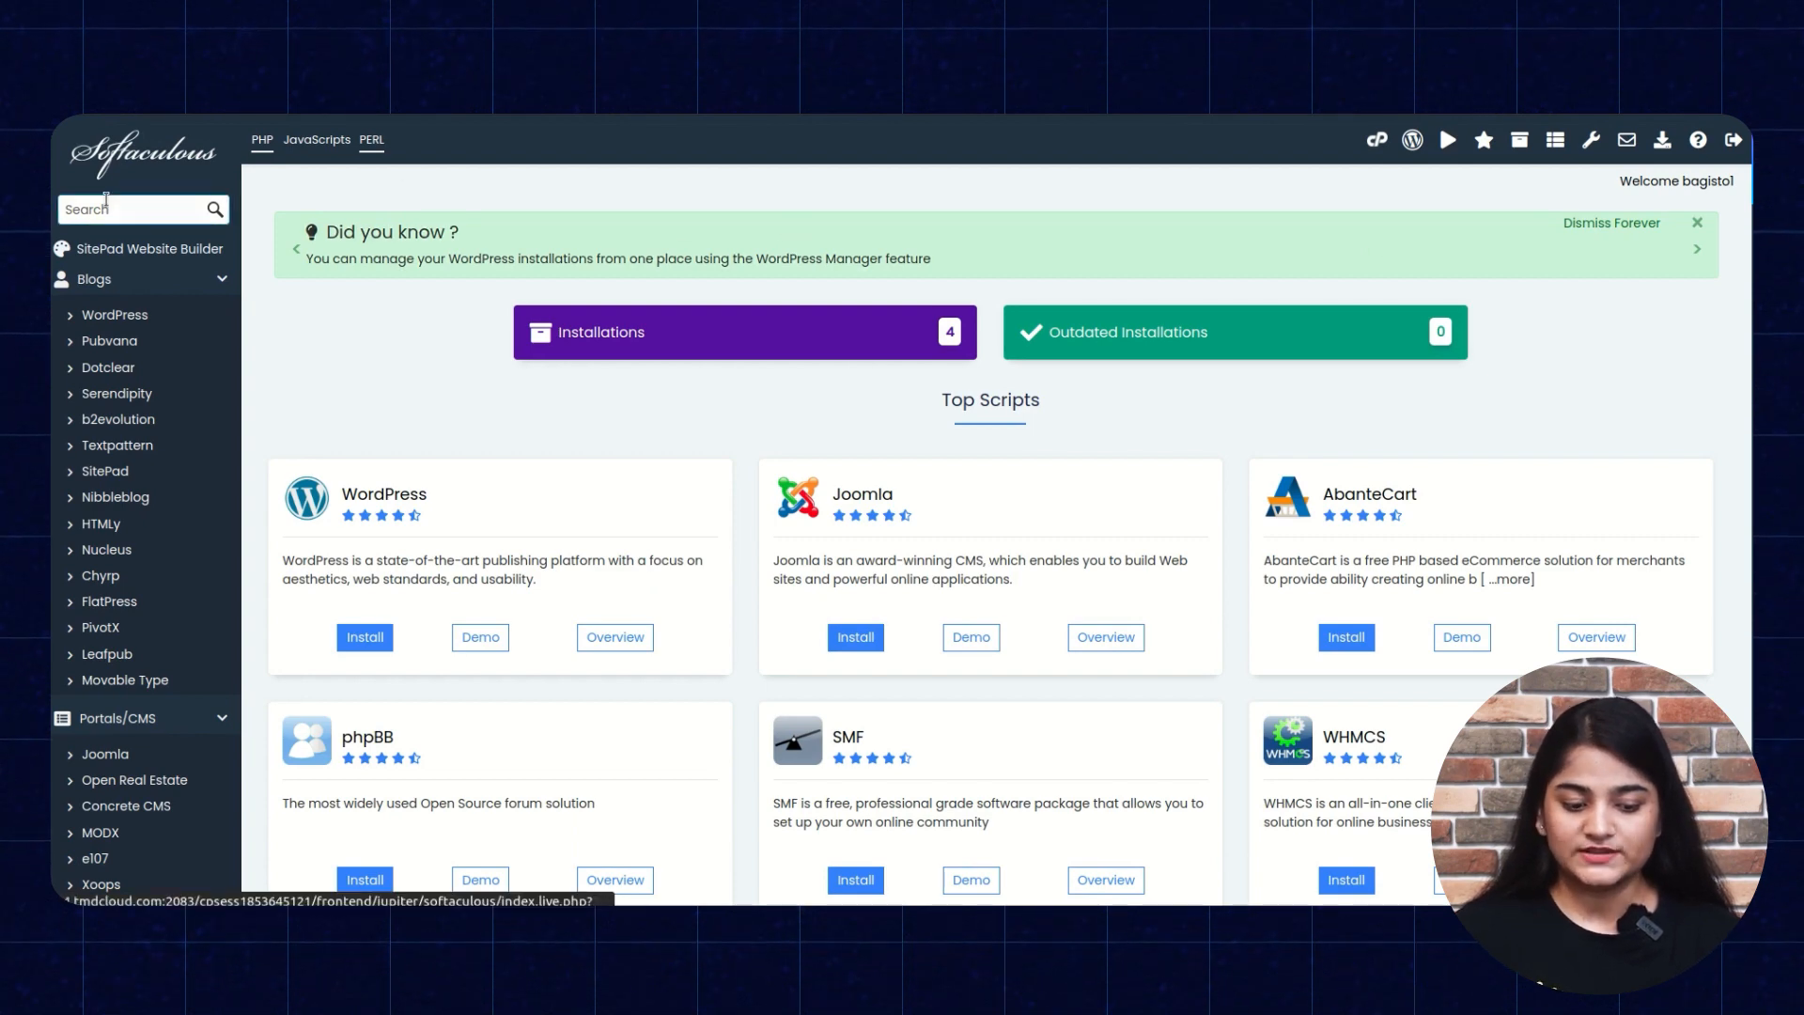
# Search the catalogue for 'bagisto', open the Bagisto app page, and expand its Install options.
pyautogui.click(140, 206)
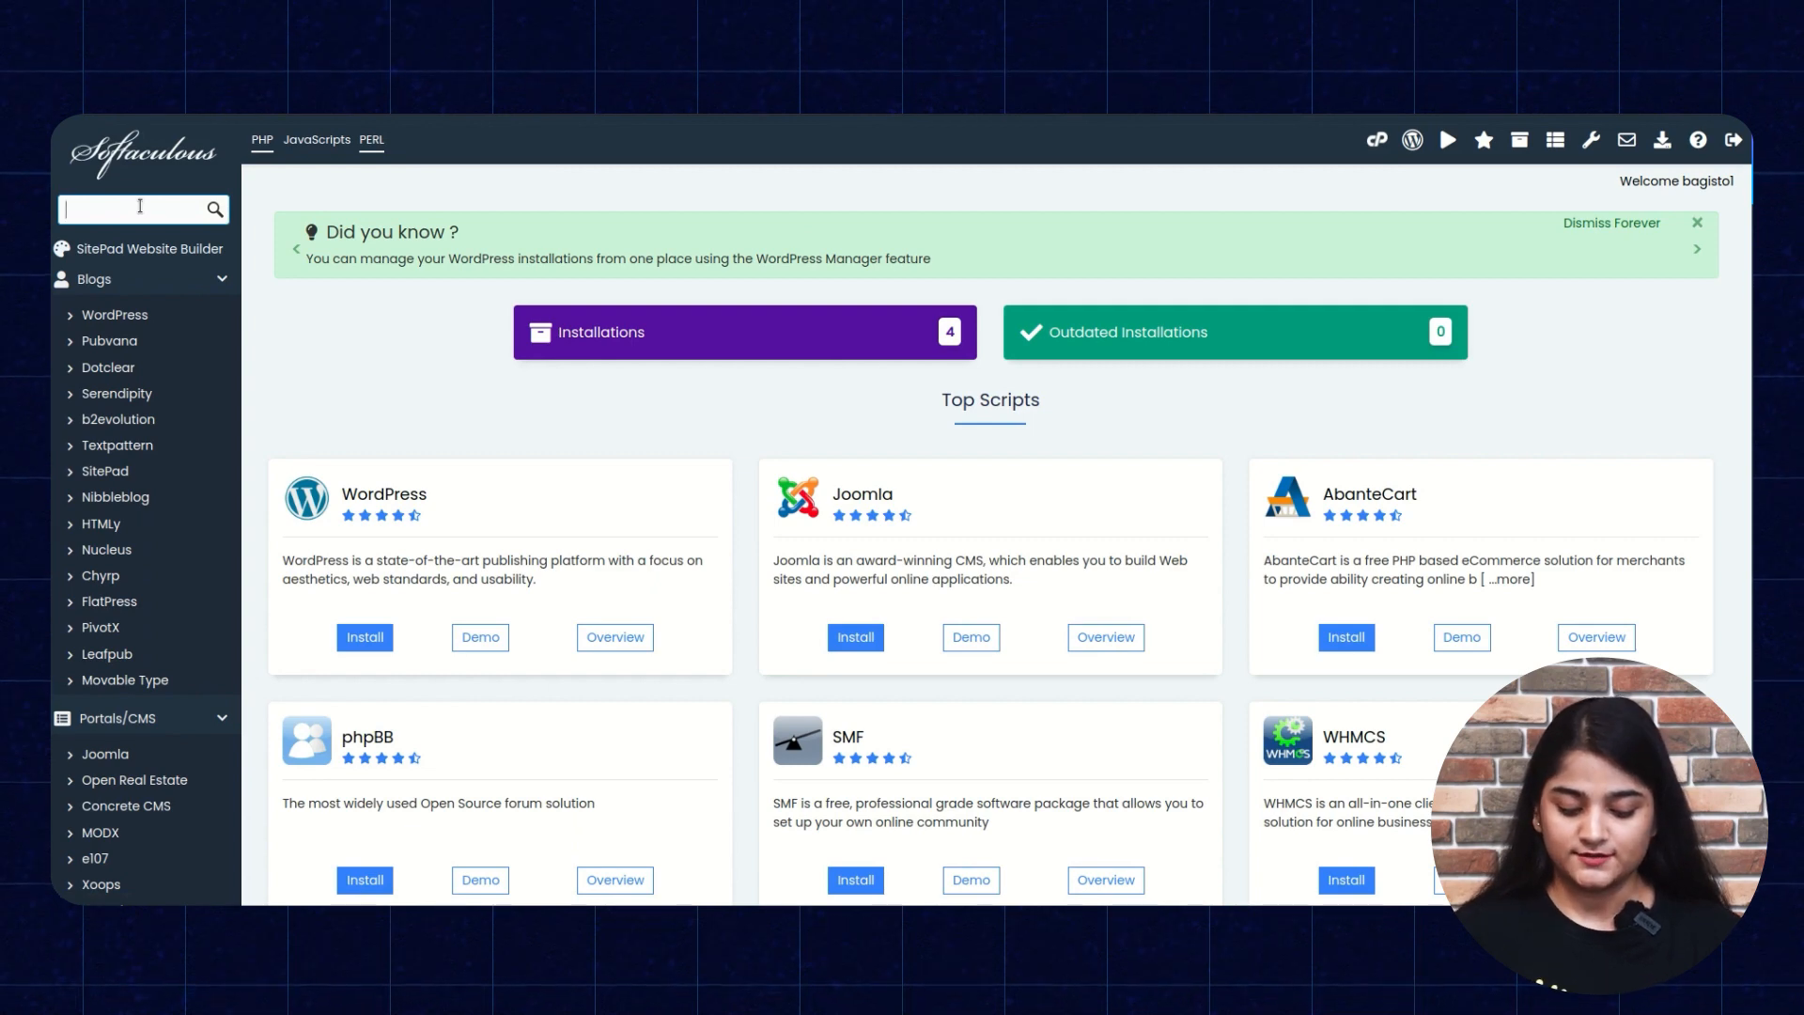
pyautogui.write('bagisto')
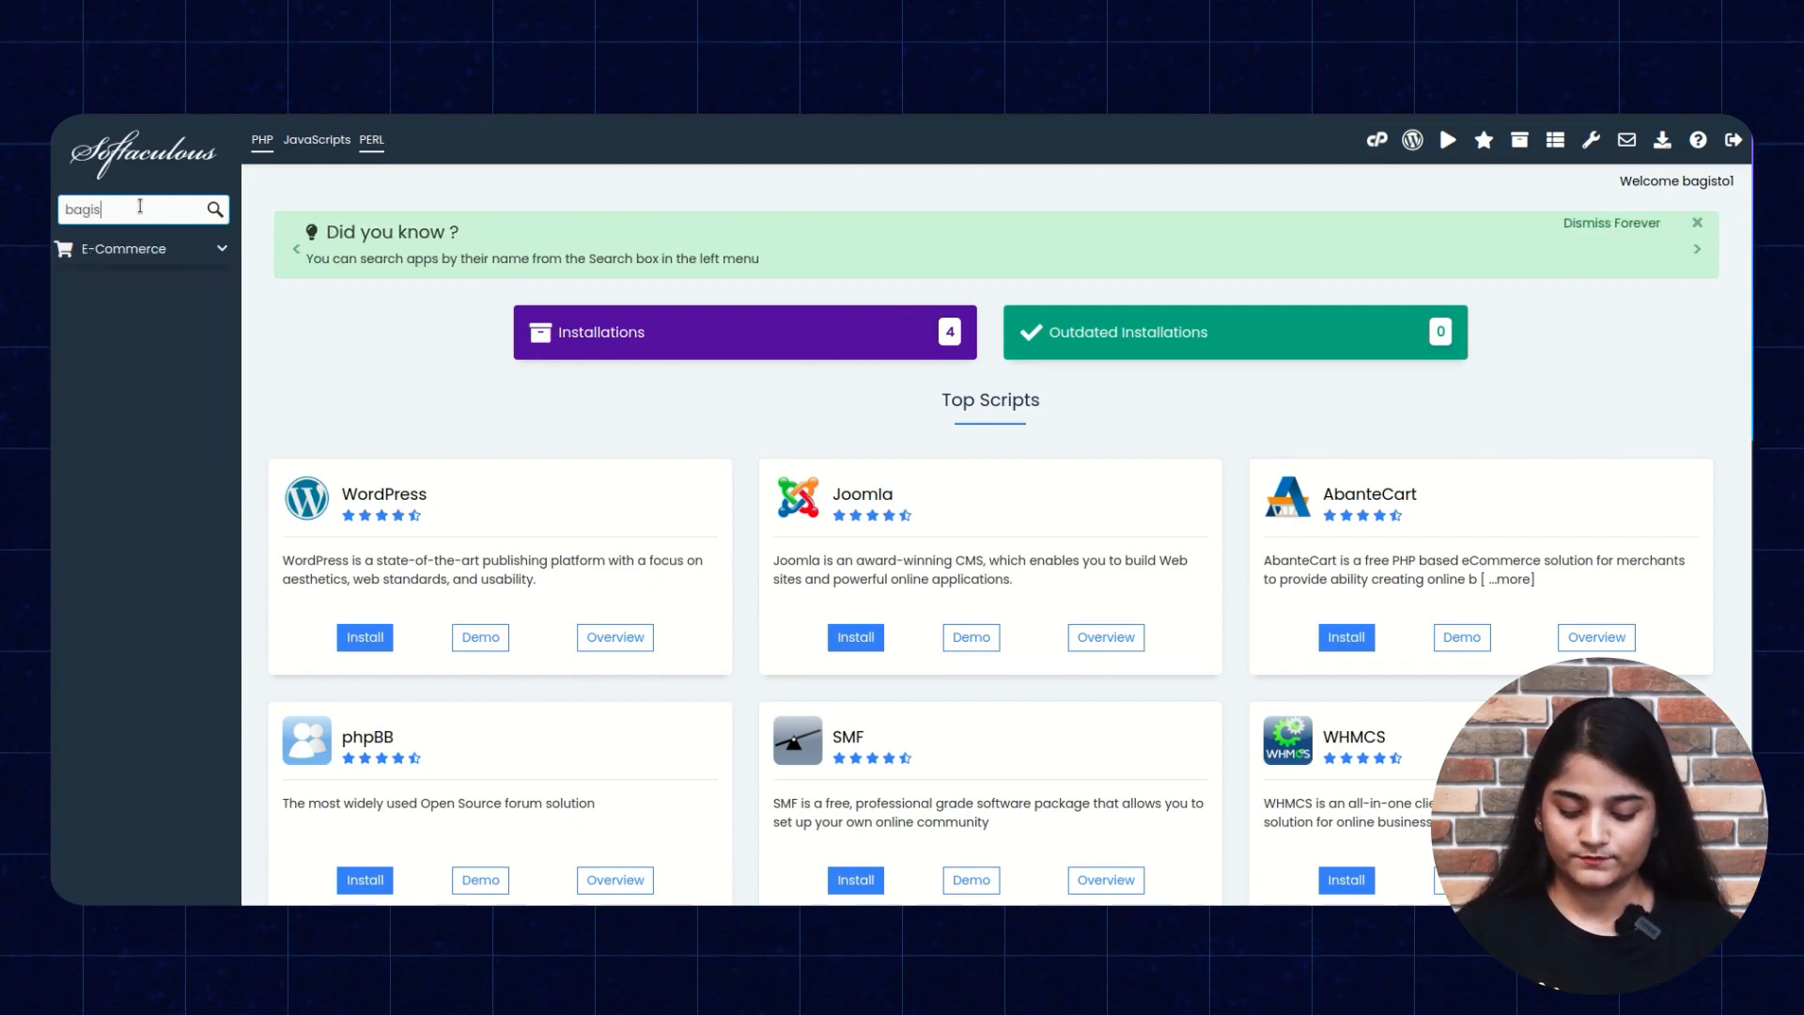
pyautogui.click(143, 250)
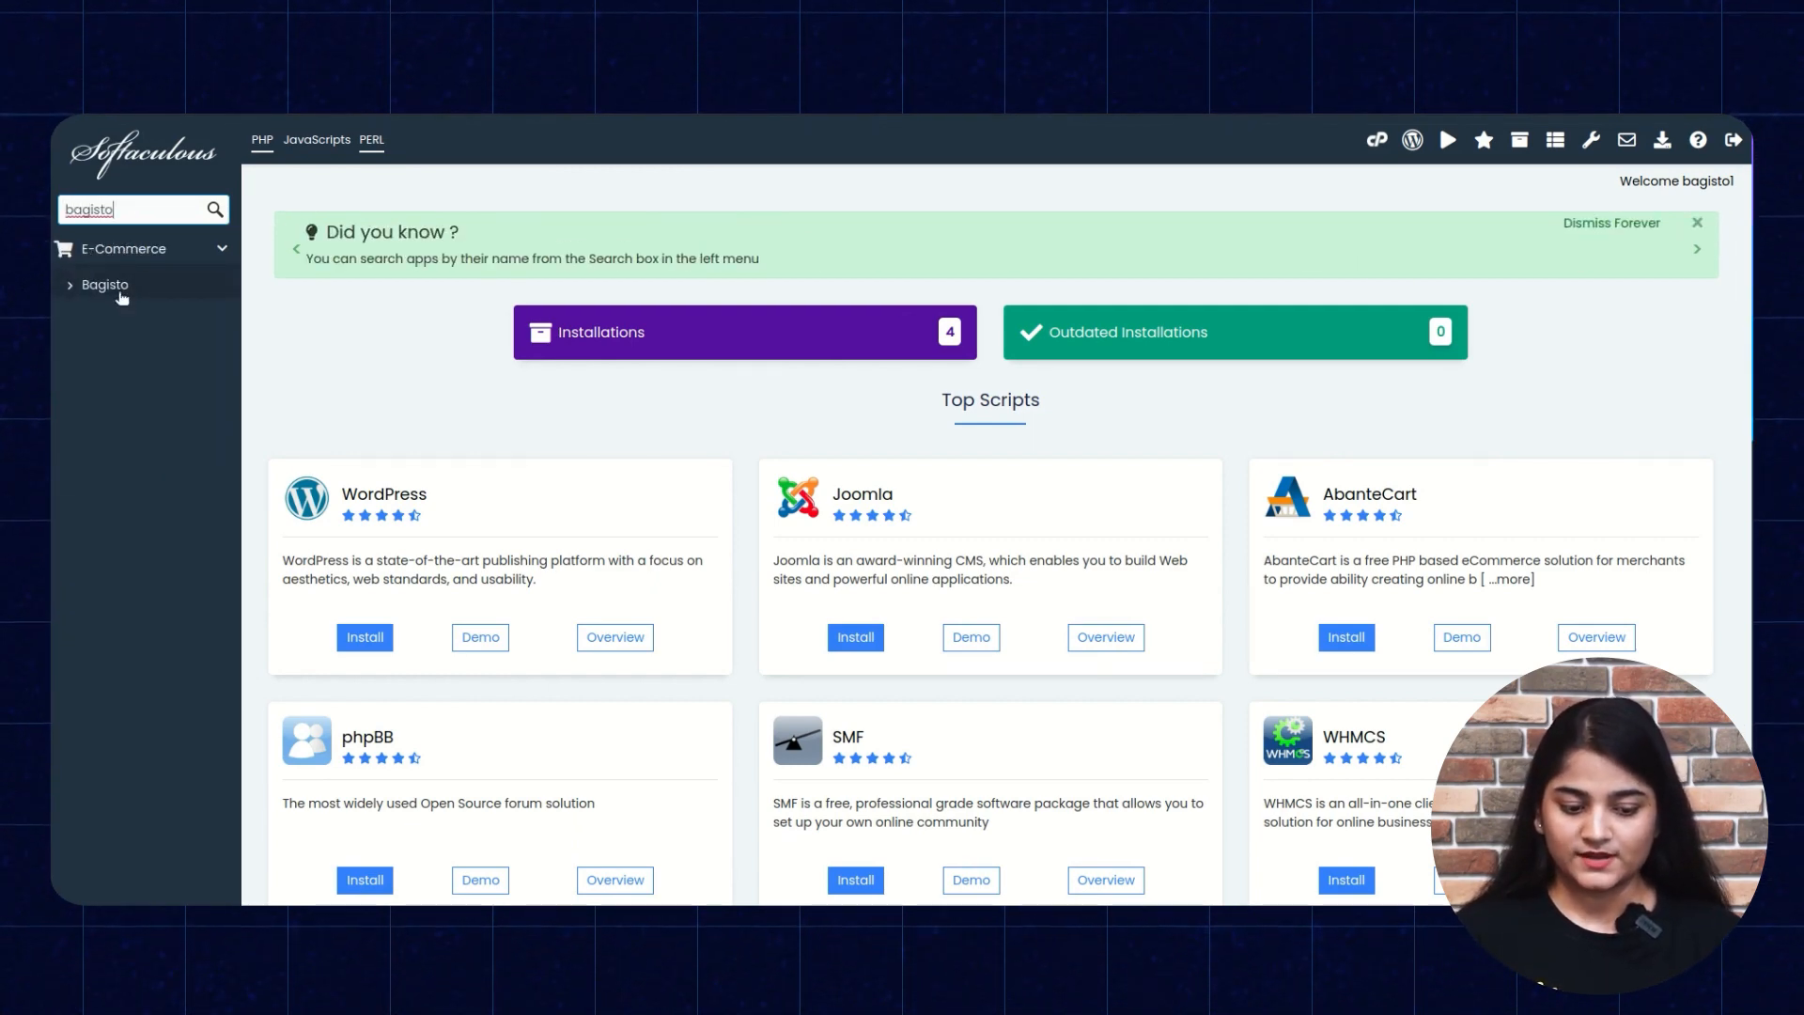
pyautogui.click(108, 285)
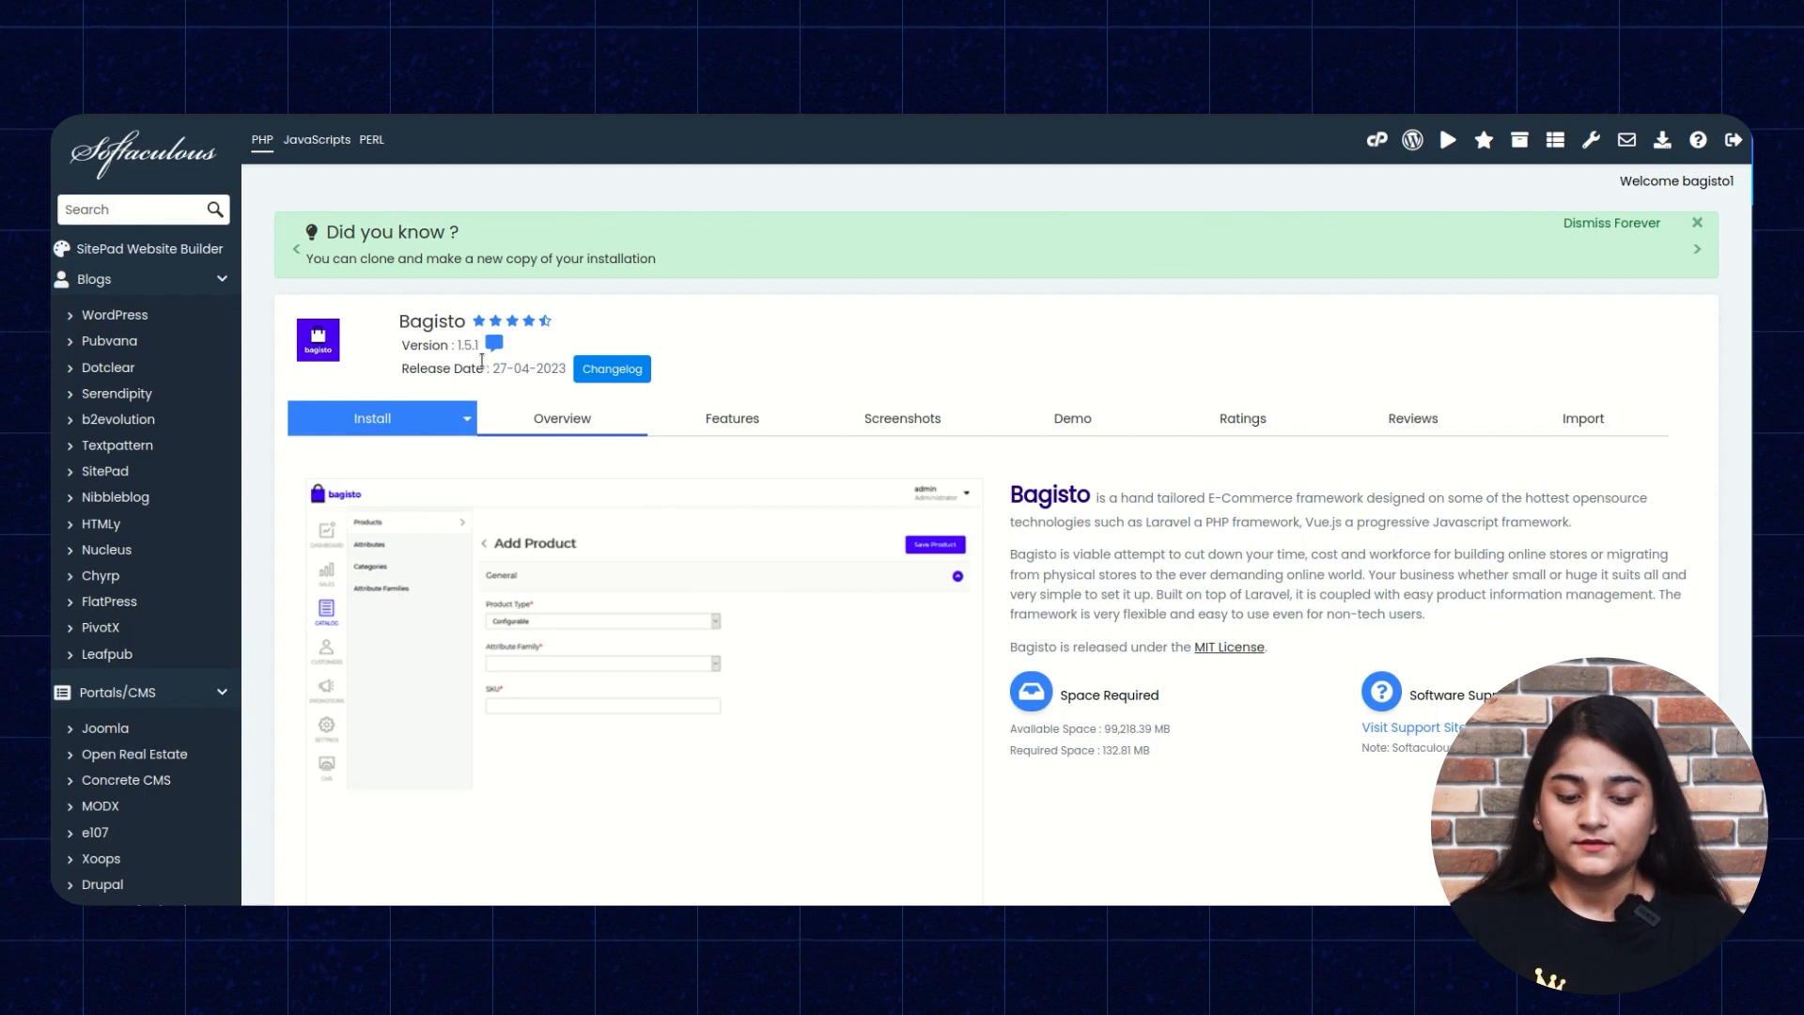
pyautogui.moveTo(505, 317)
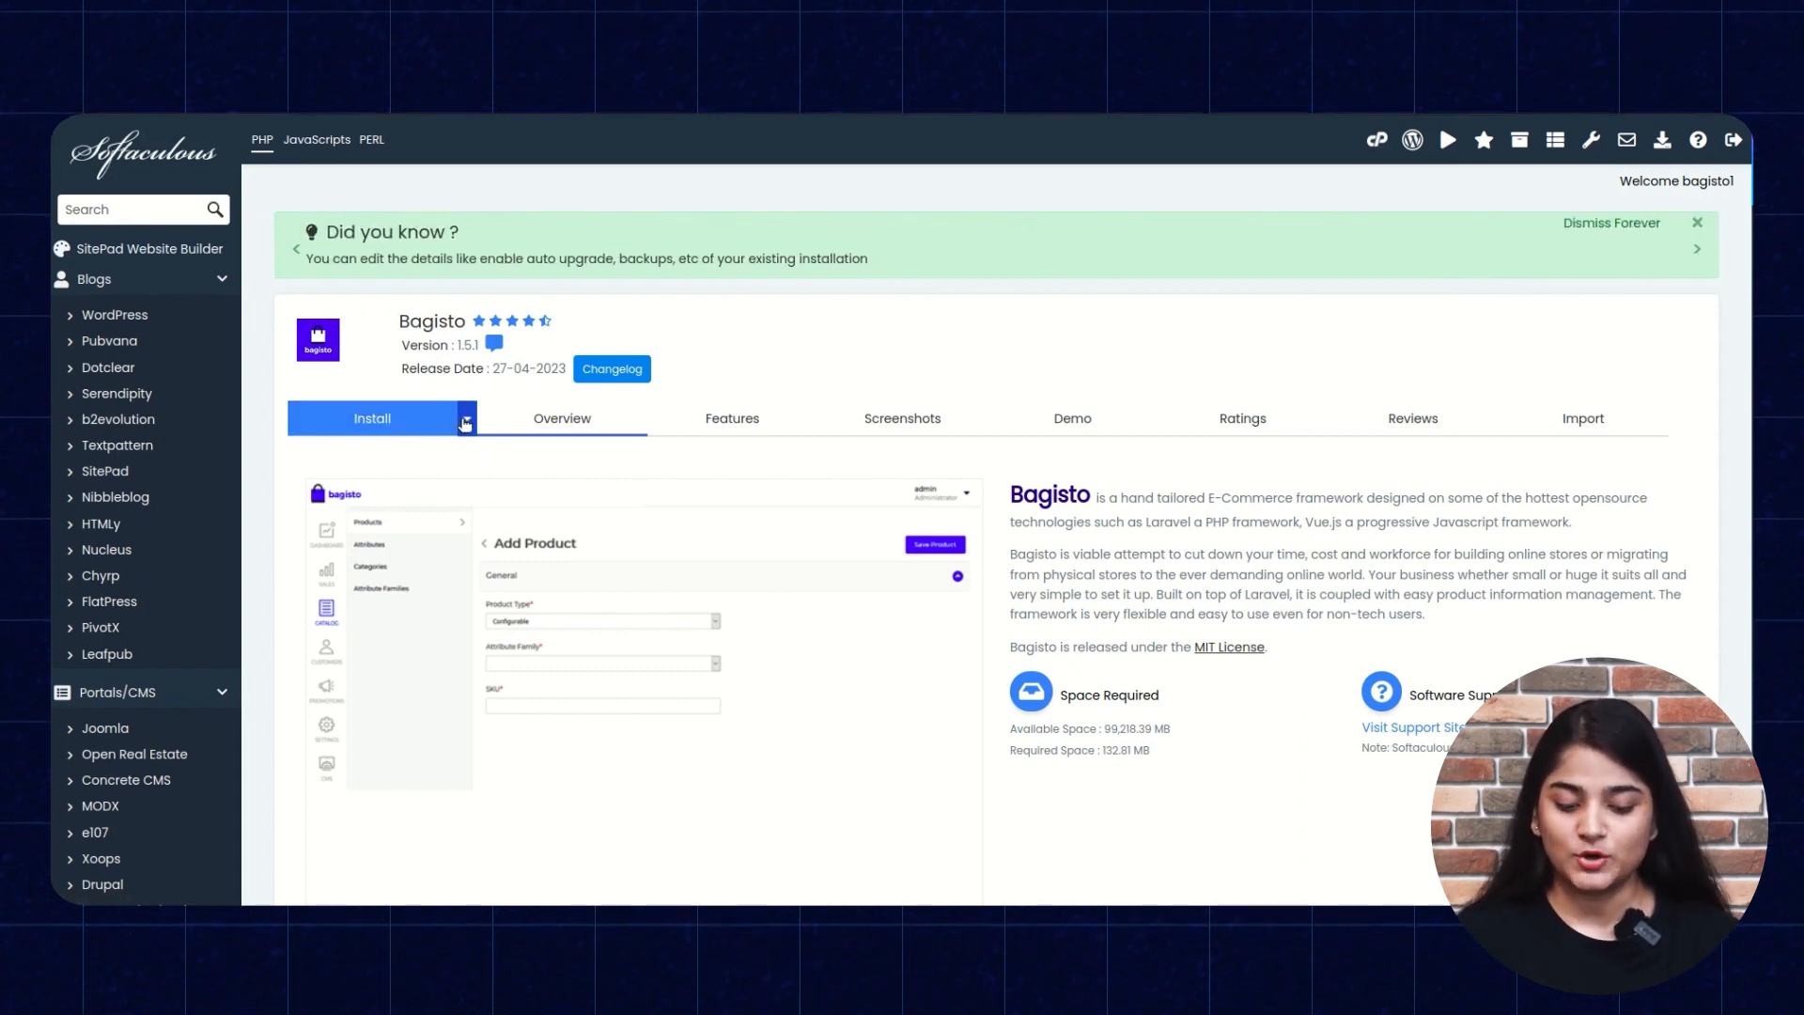
pyautogui.click(465, 424)
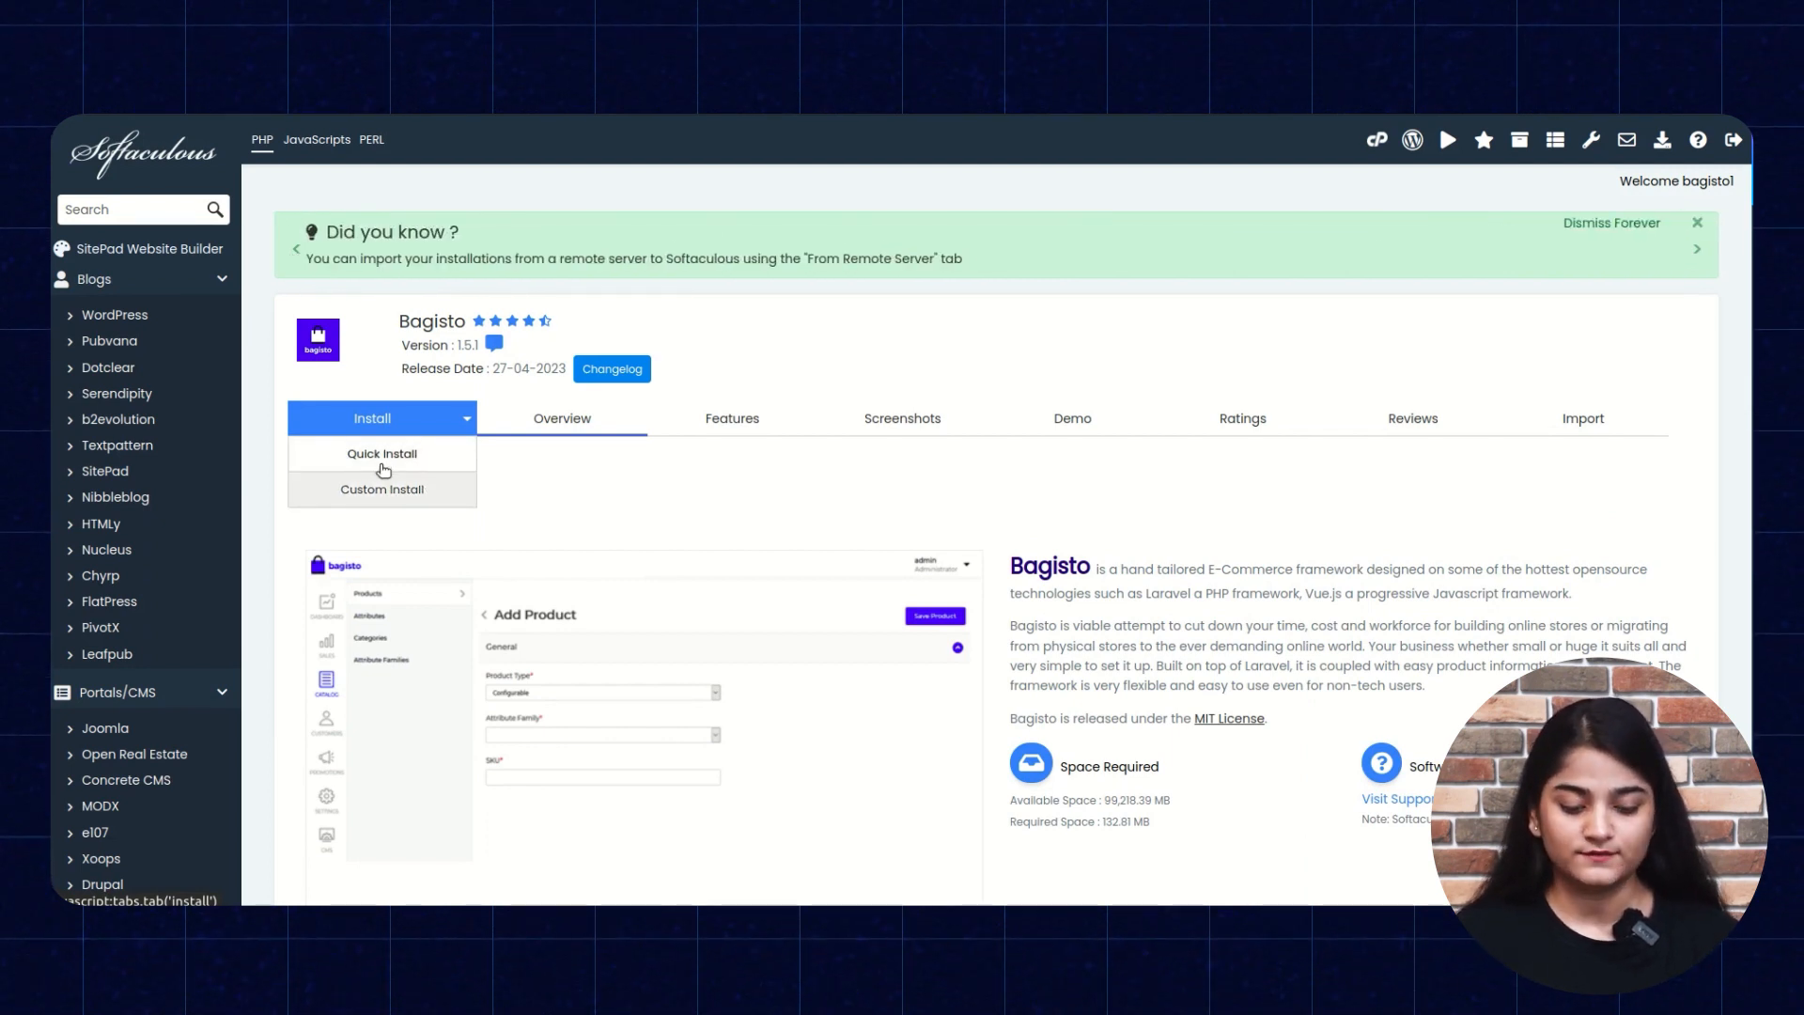
# Choose Quick Install and change the install directory to bagisto8.
pyautogui.click(382, 462)
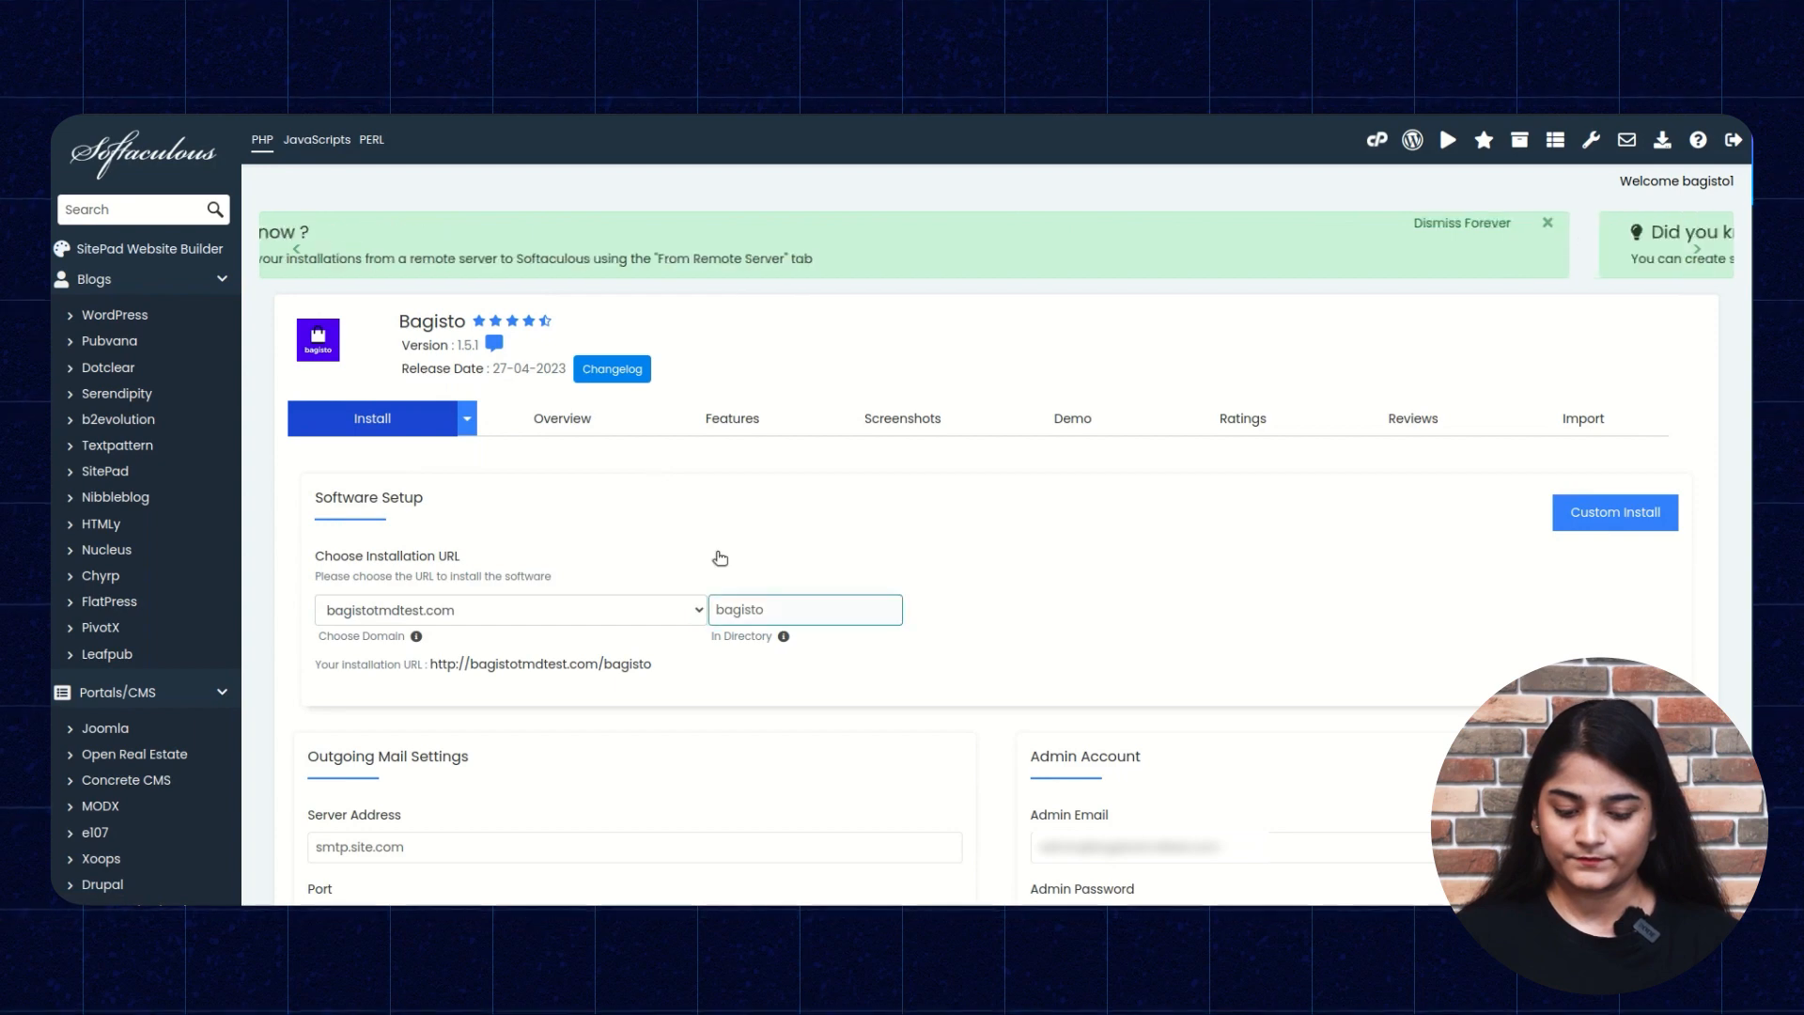
pyautogui.scroll(-2, 717, 559)
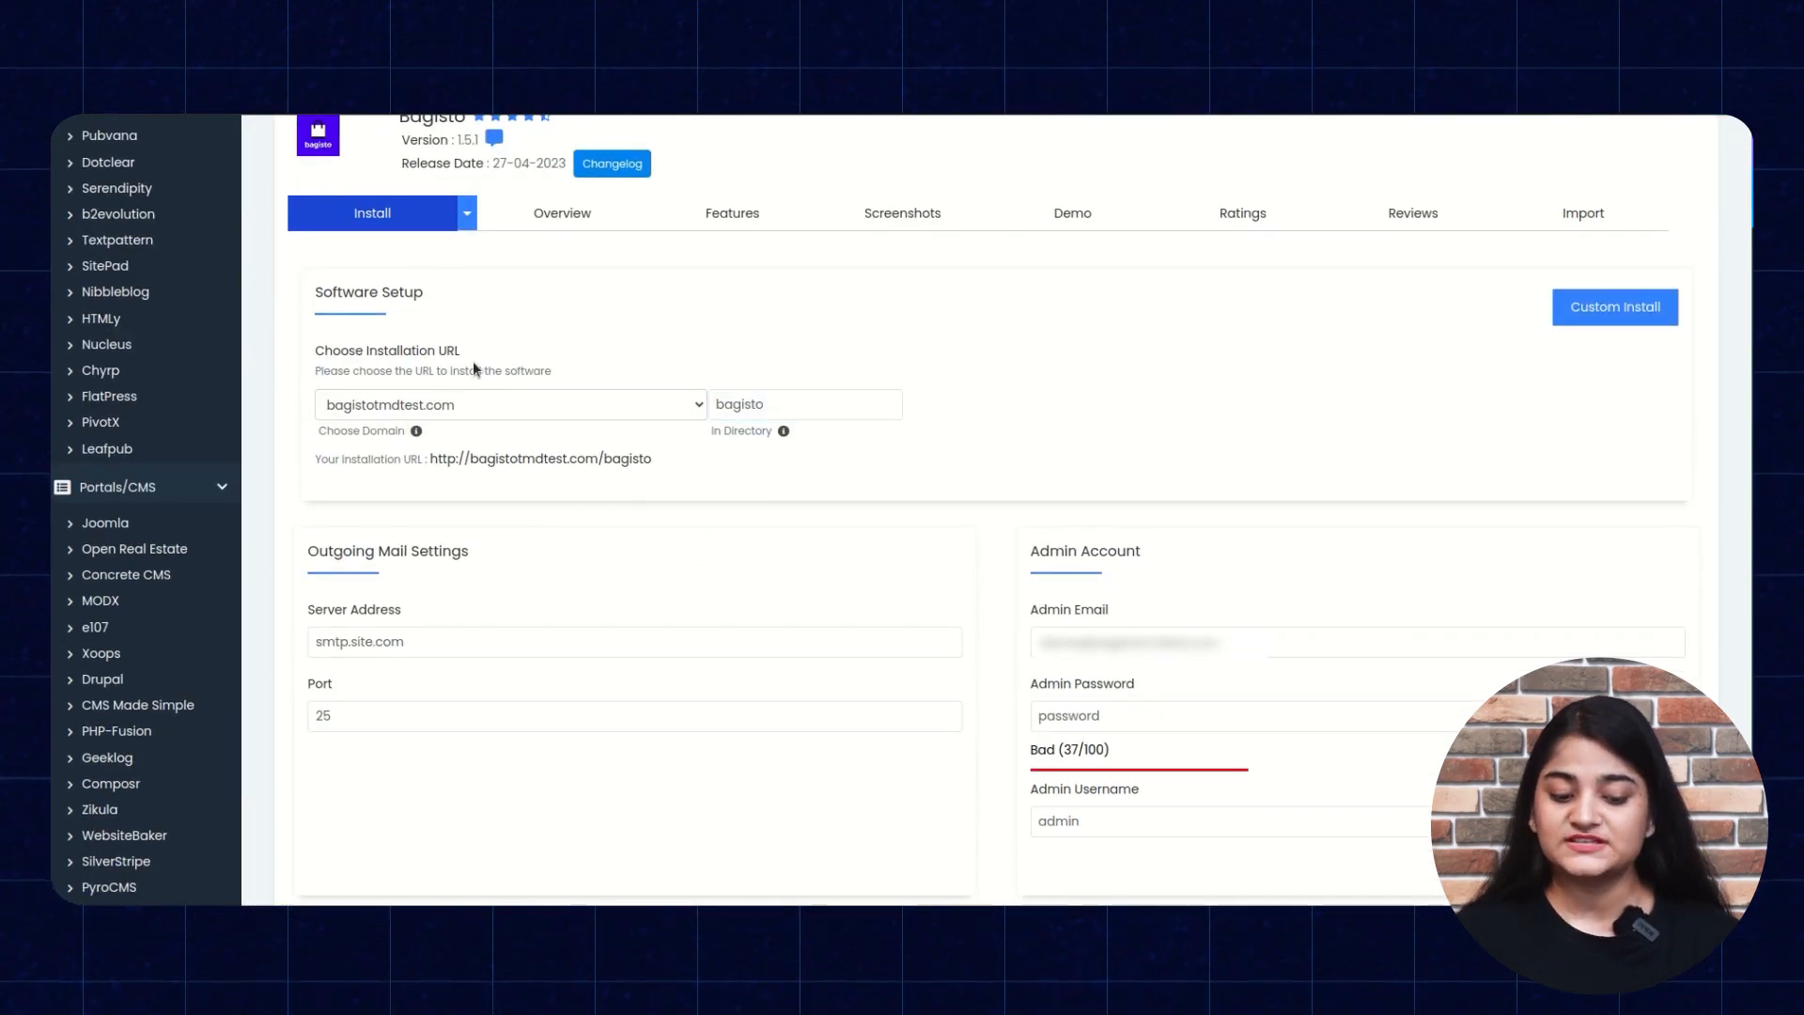
pyautogui.click(766, 406)
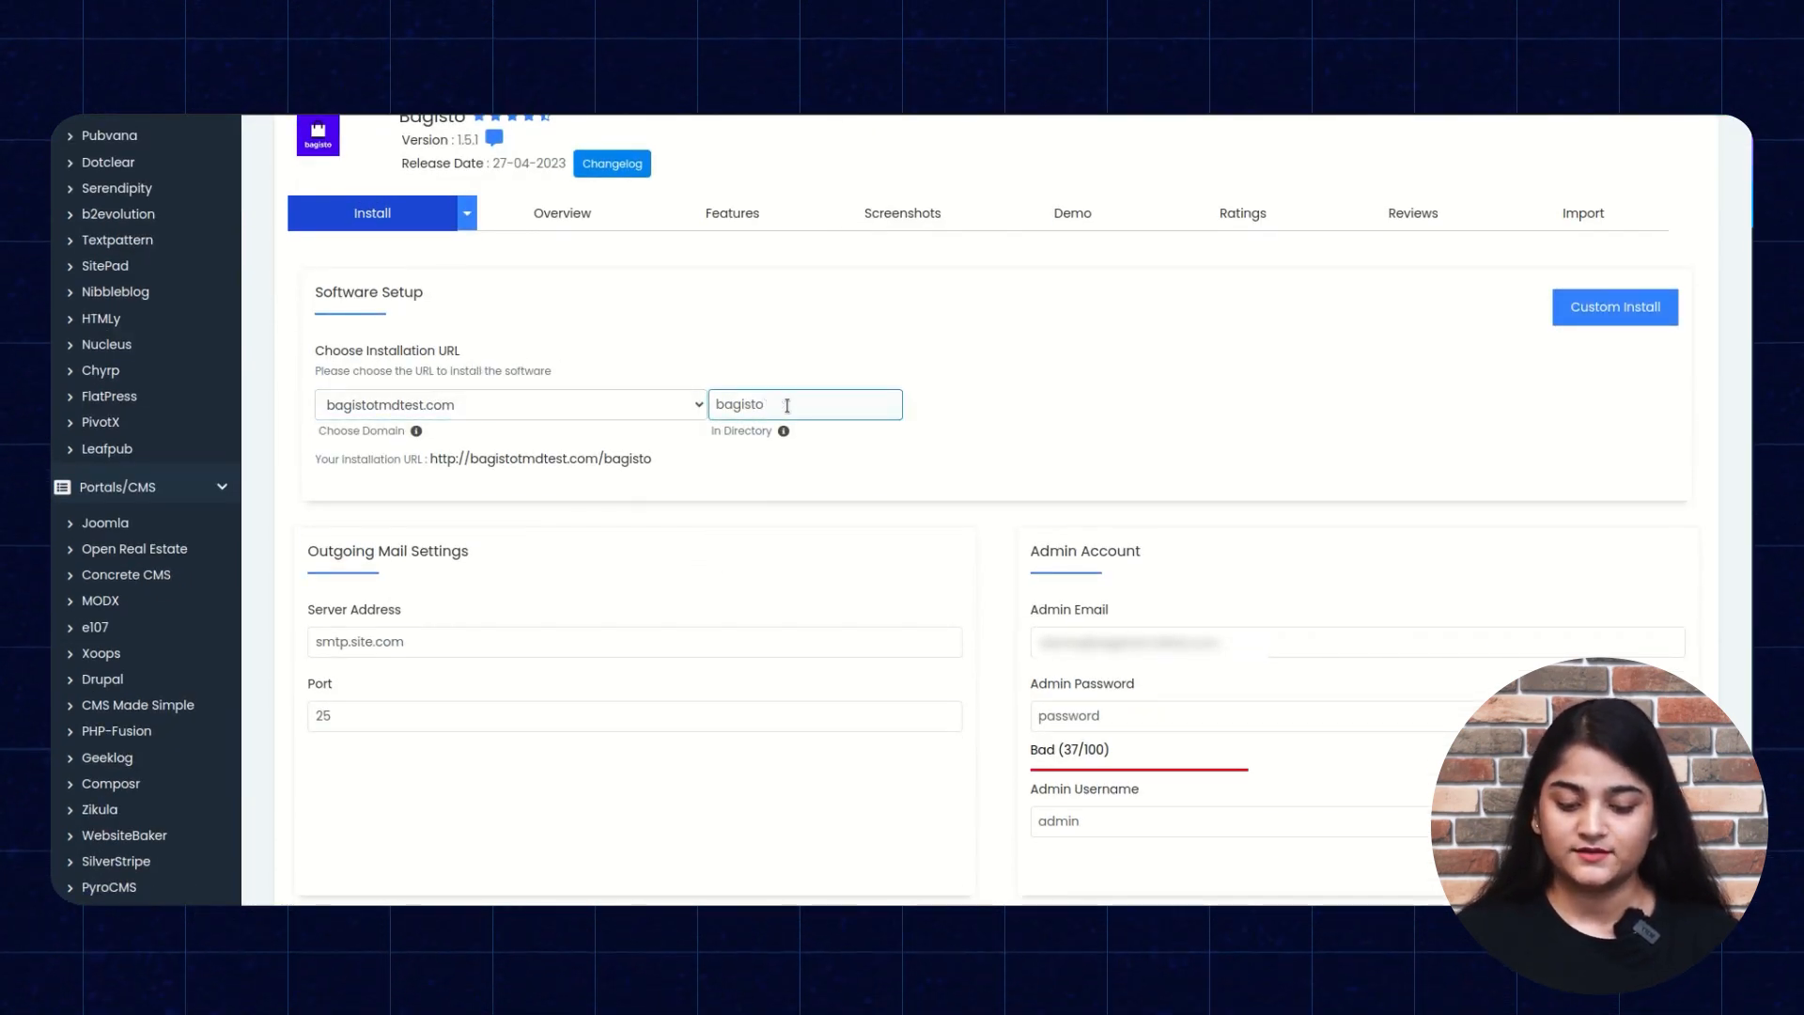
pyautogui.click(788, 406)
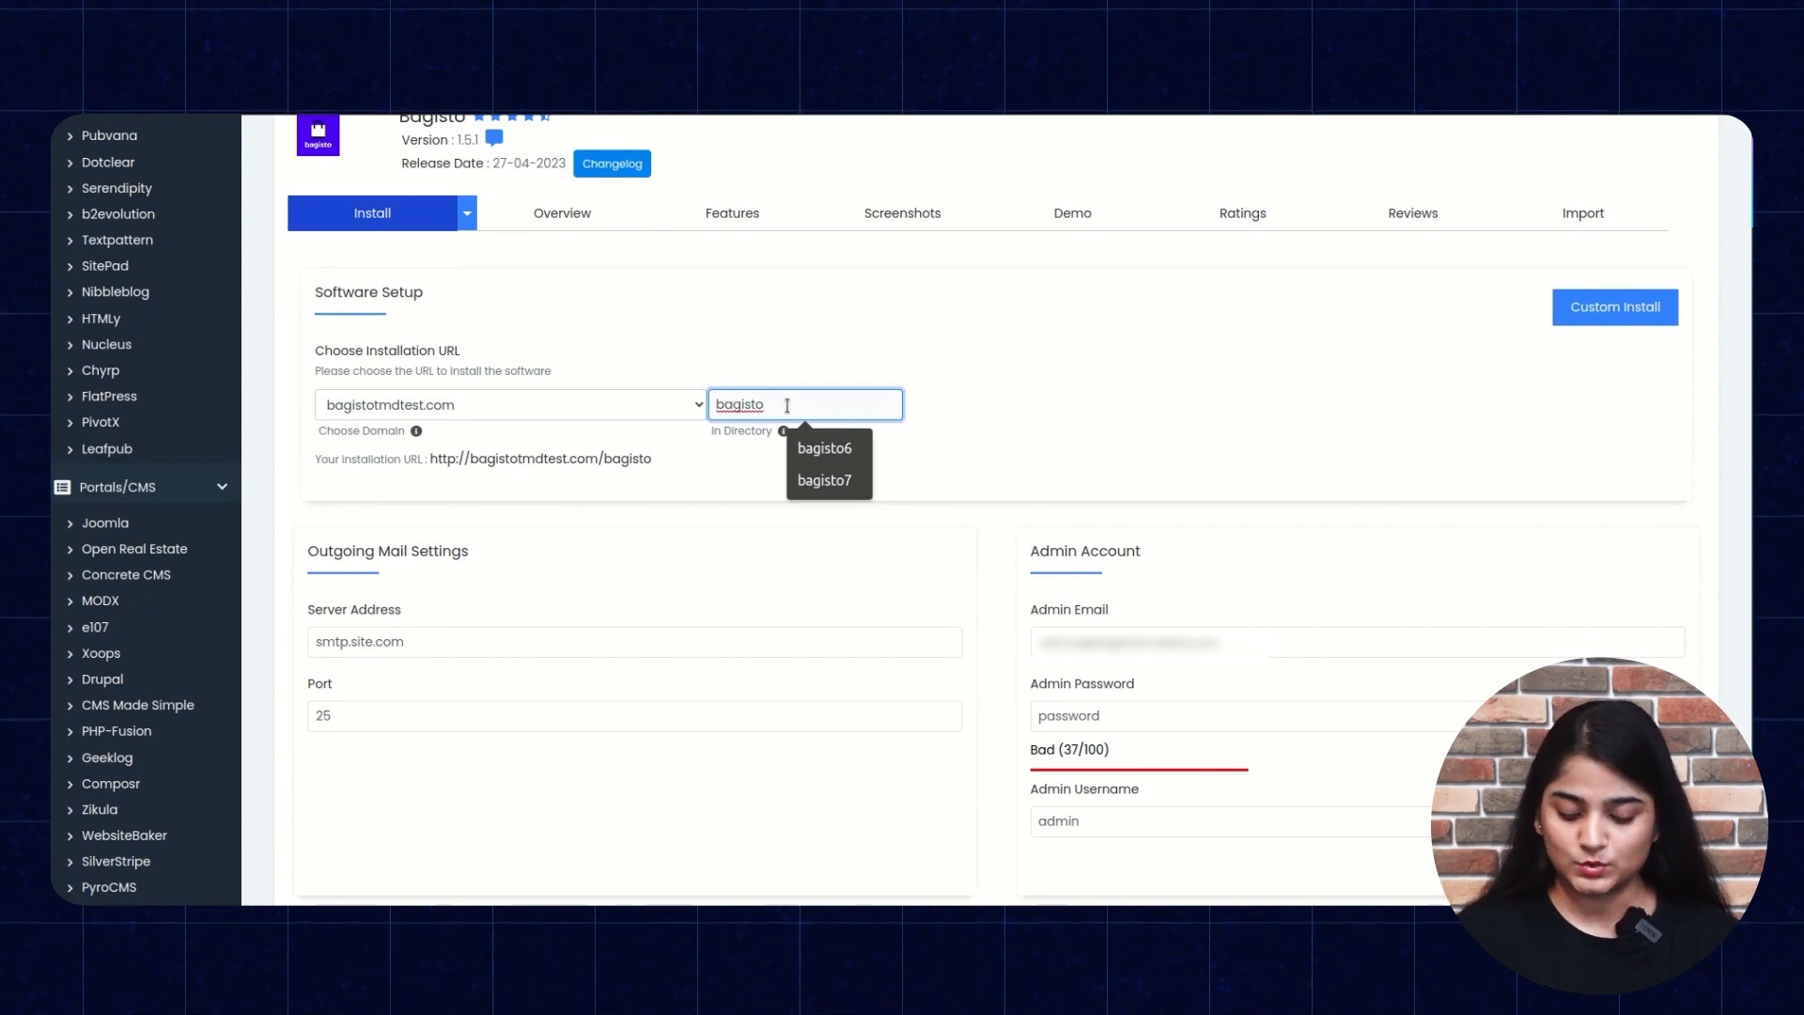
pyautogui.write('8')
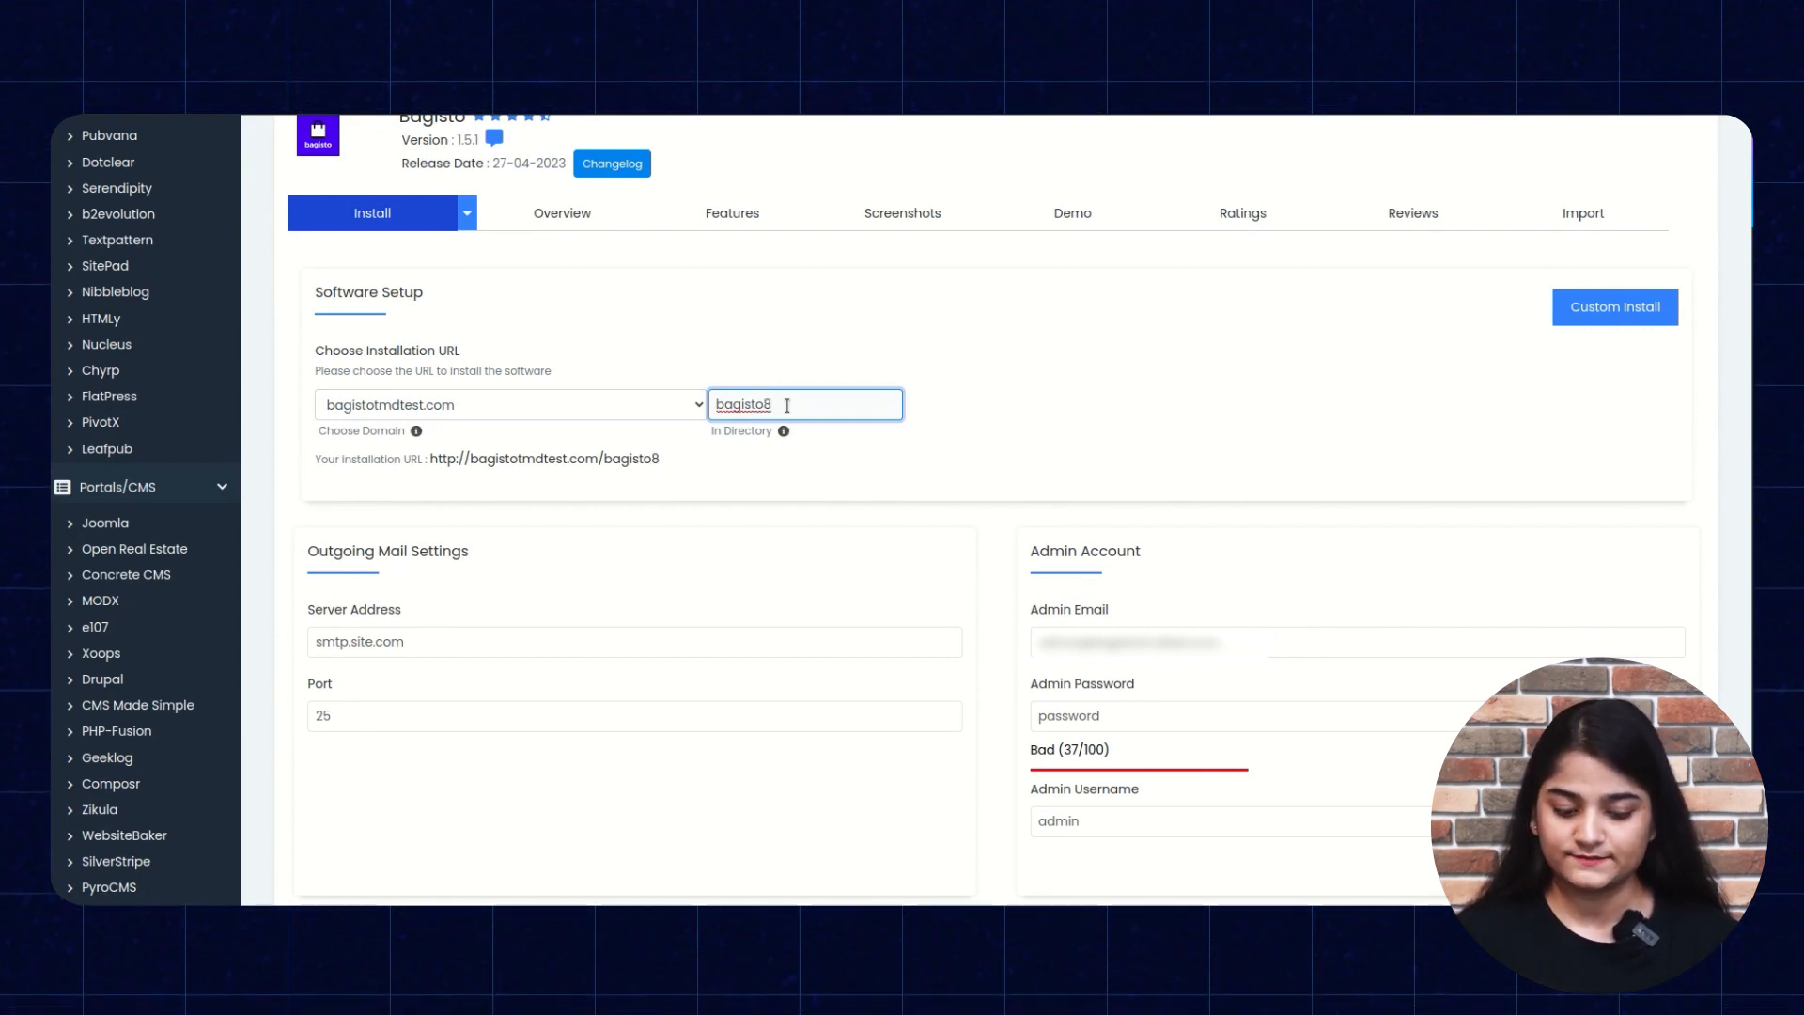
pyautogui.scroll(-3, 890, 492)
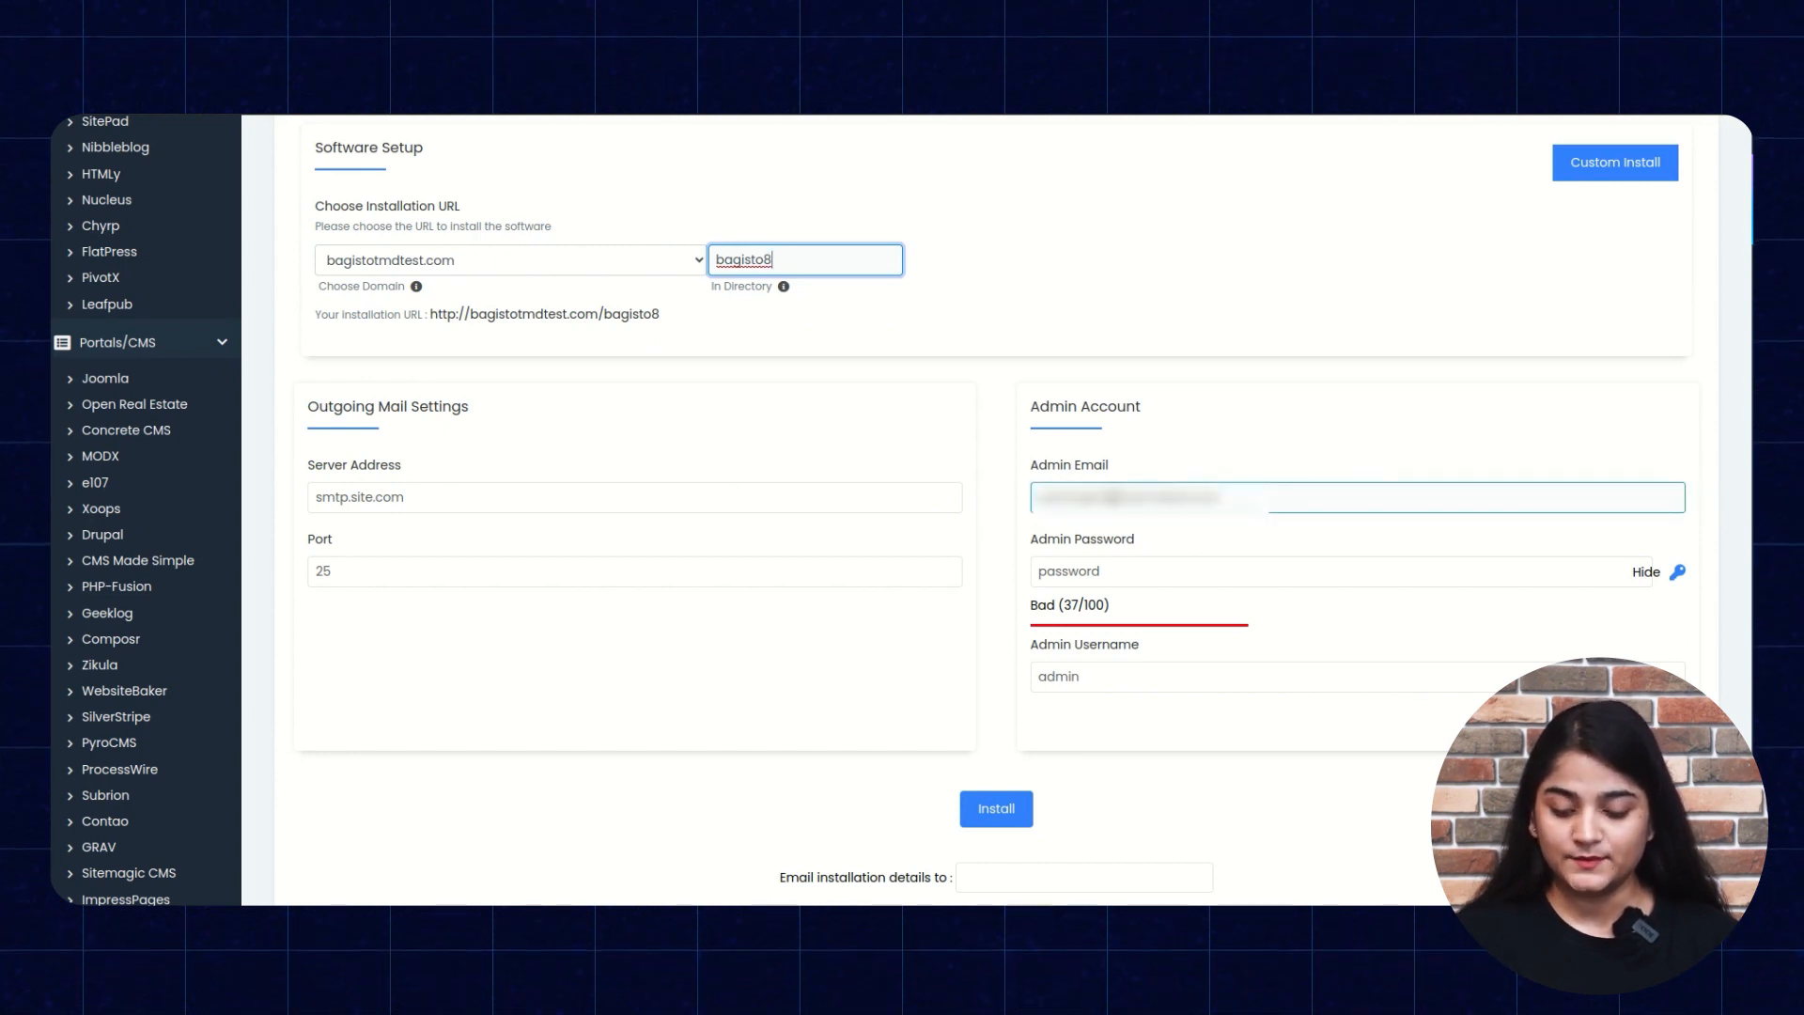
# Replace the default admin password with a new strong password.
pyautogui.tripleClick(1114, 498)
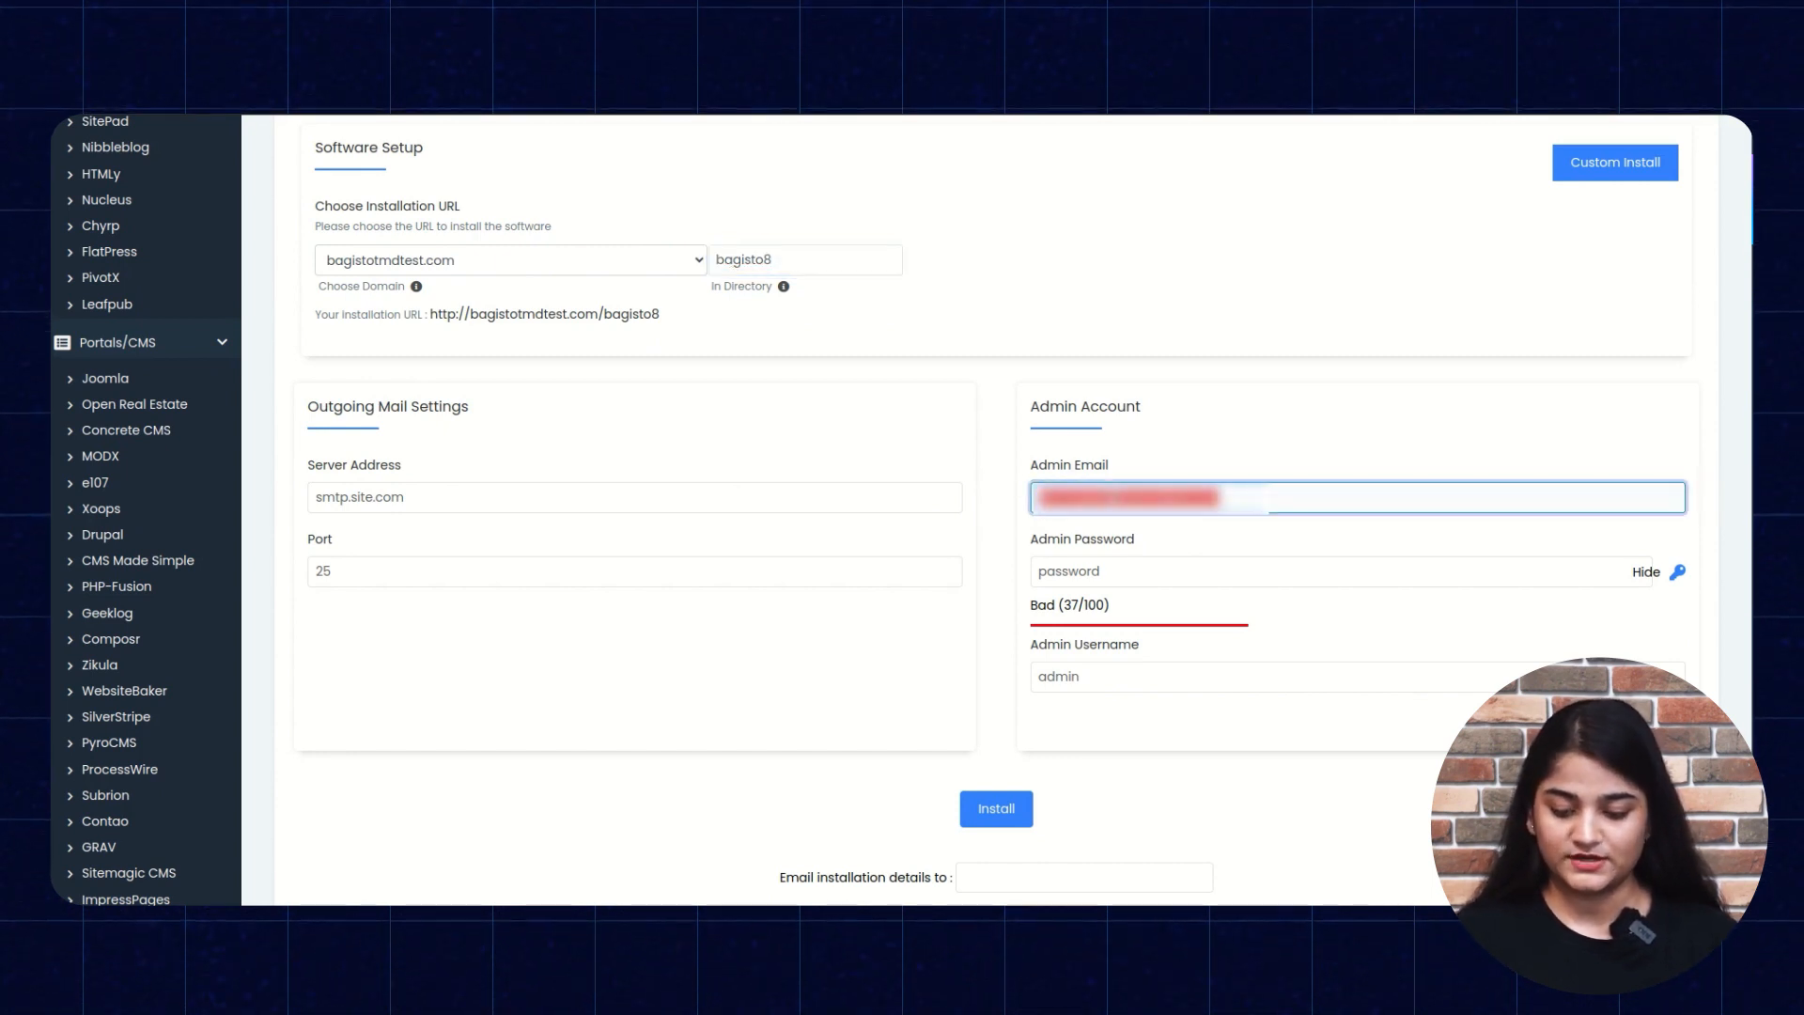
pyautogui.click(1134, 564)
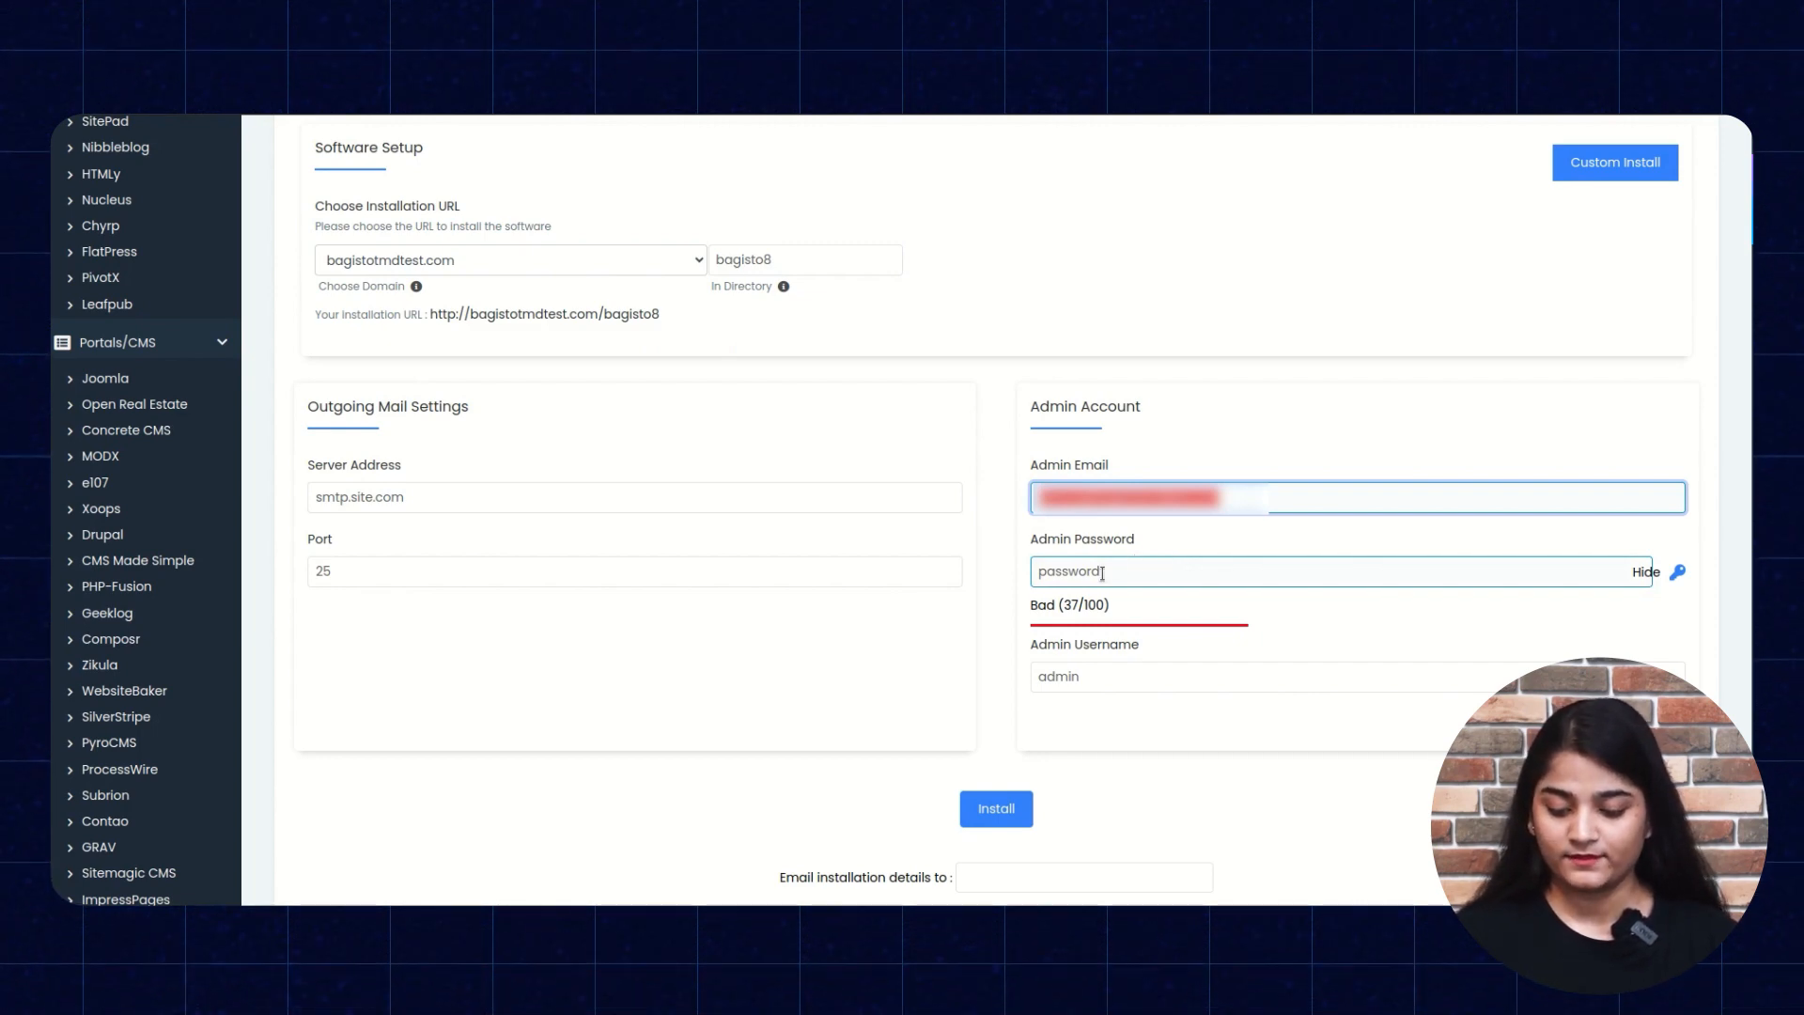
pyautogui.click(1102, 573)
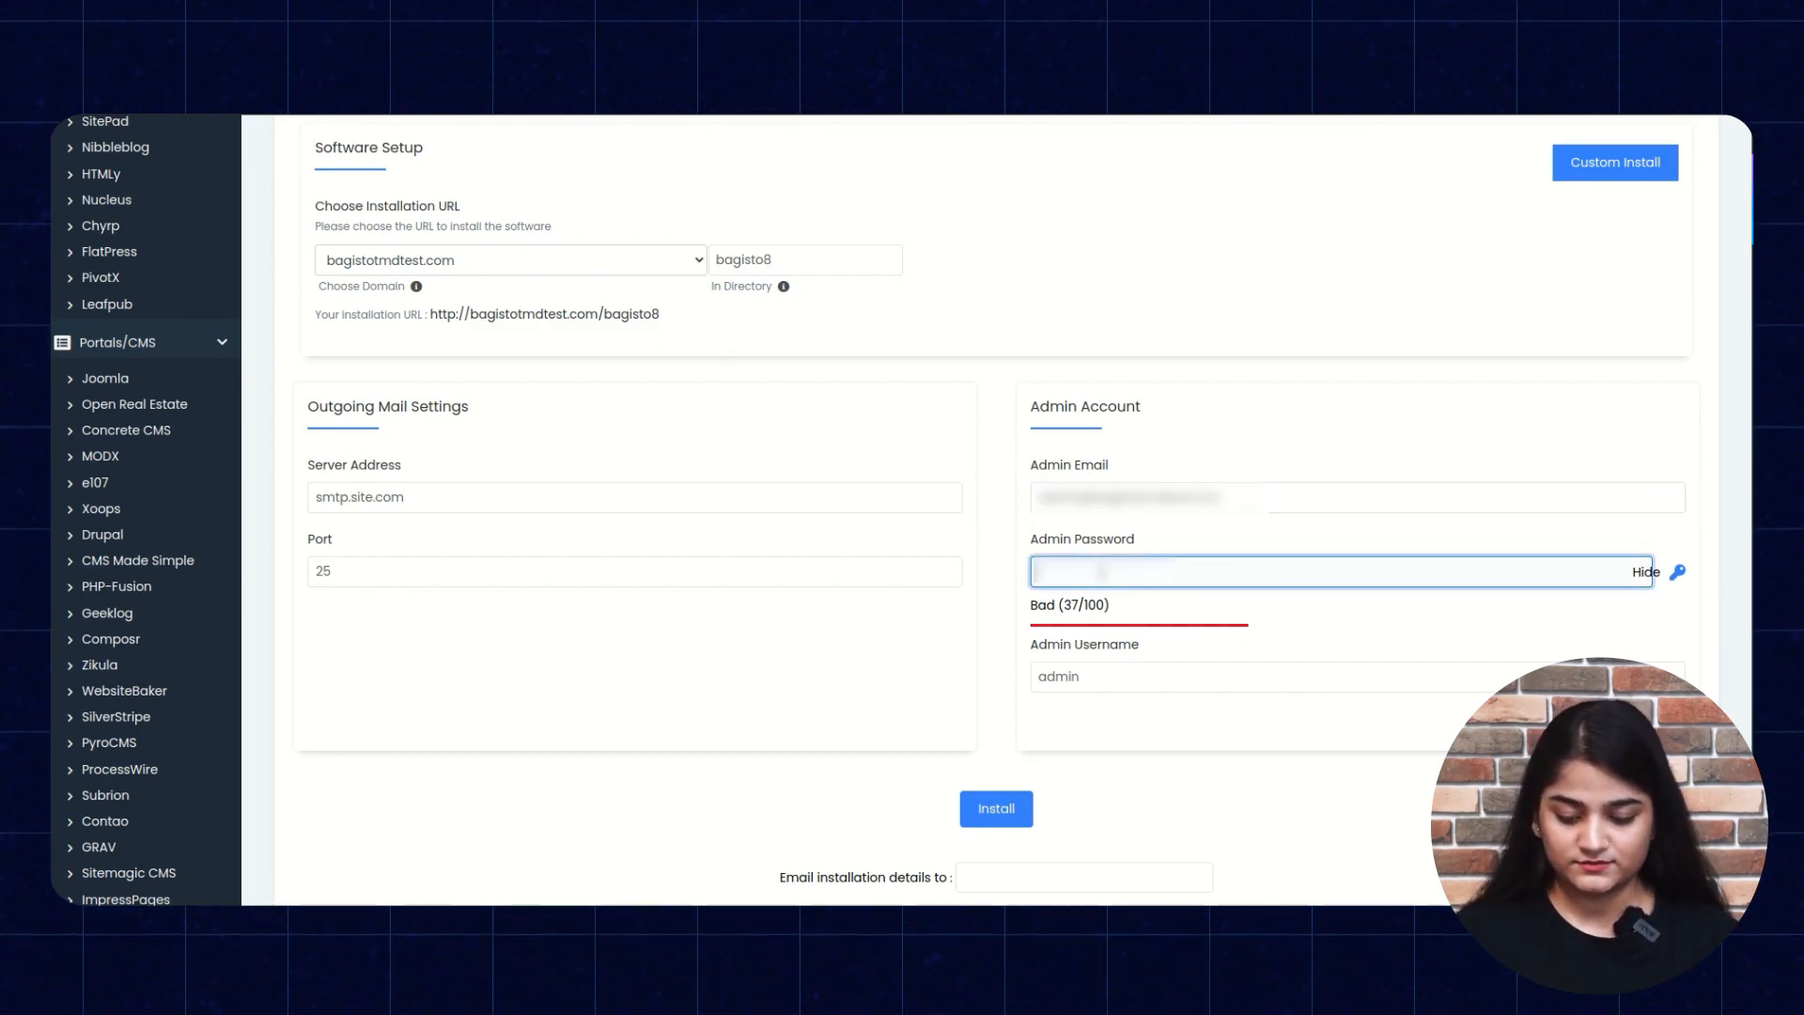
pyautogui.press('BackSpace')
pyautogui.write('admin1')
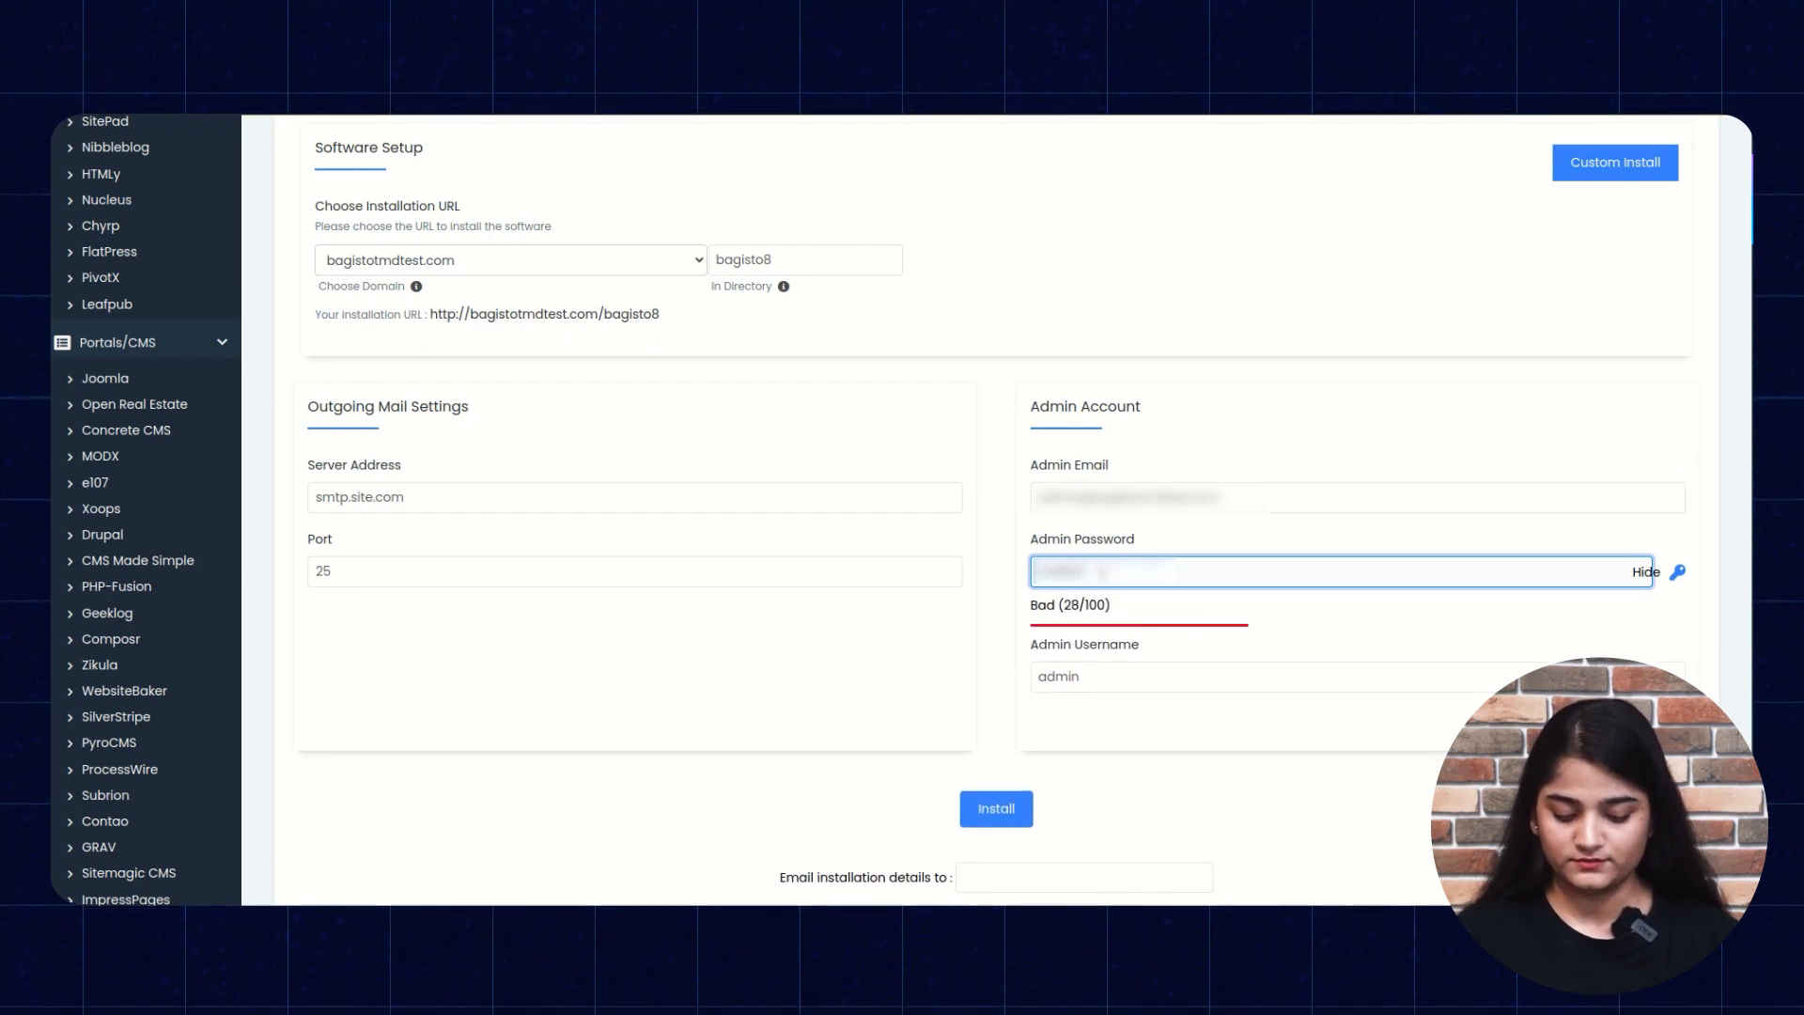
pyautogui.write('@123')
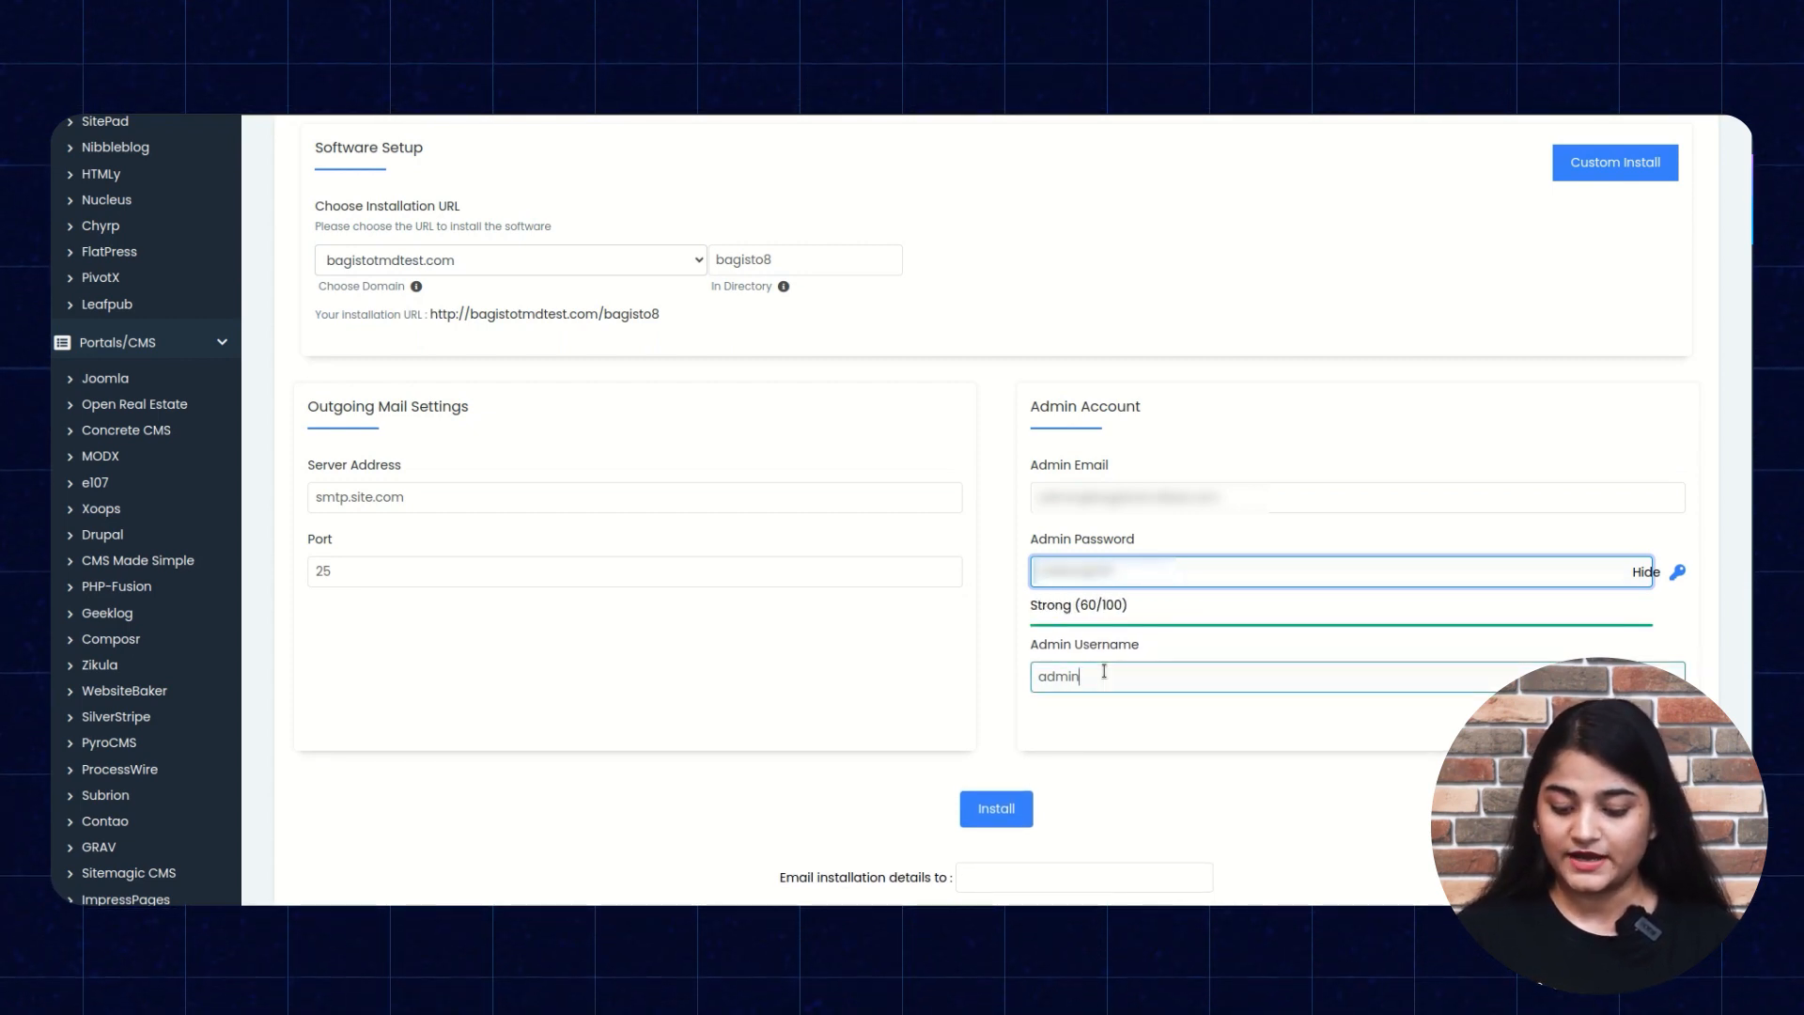
# Change the admin username to Webkul, hide the password, and run the installation.
pyautogui.press('BackSpace')
pyautogui.press('BackSpace')
pyautogui.press('BackSpace')
pyautogui.press('BackSpace')
pyautogui.press('BackSpace')
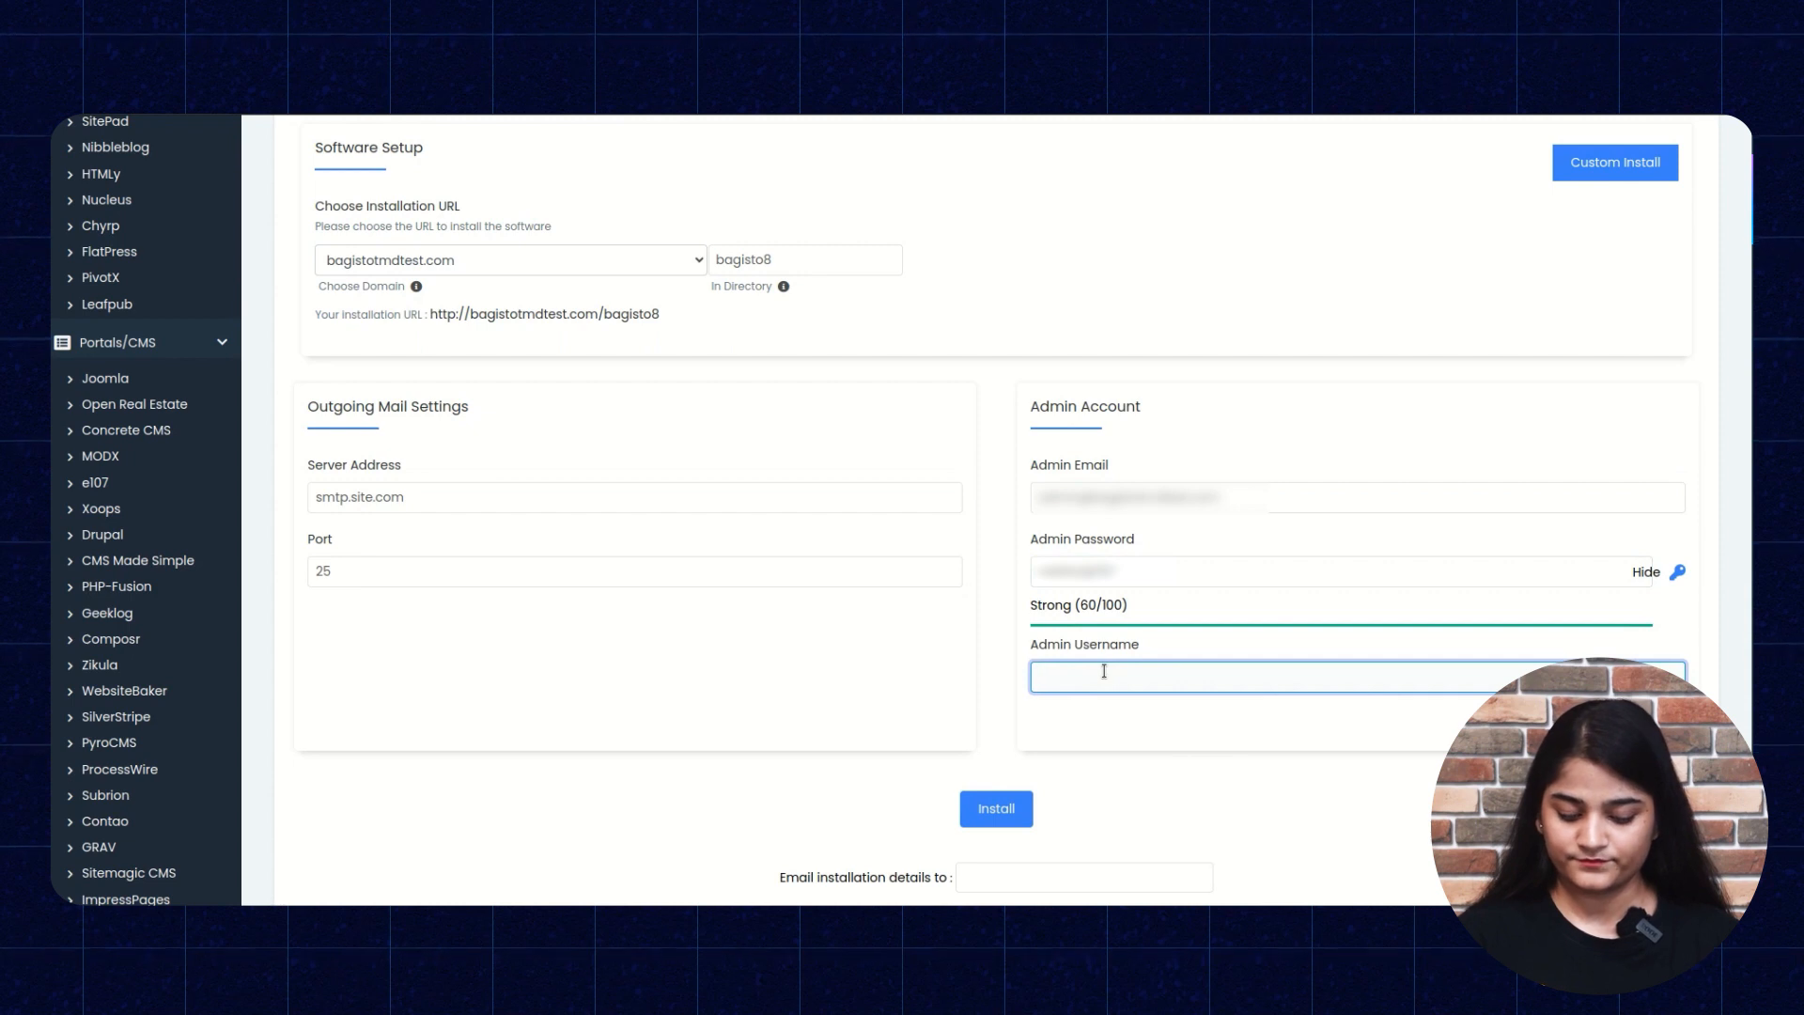
pyautogui.write('Webkul')
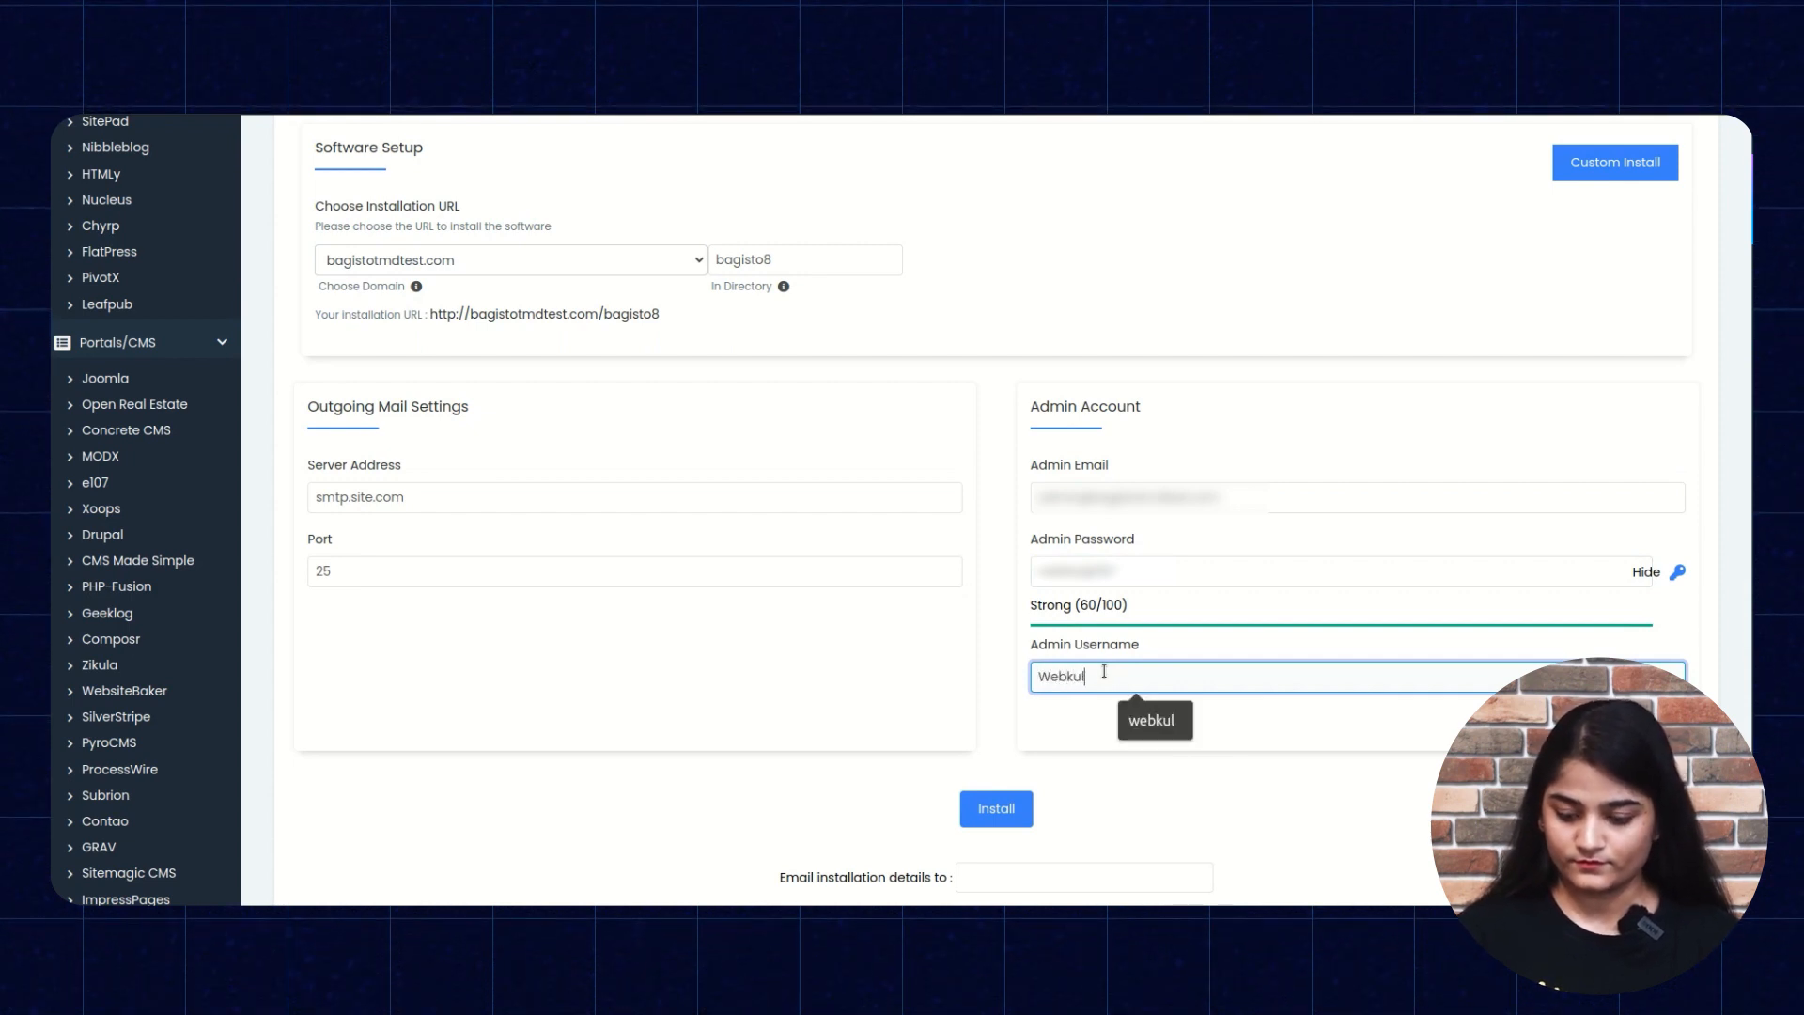
pyautogui.click(1644, 575)
pyautogui.click(1644, 573)
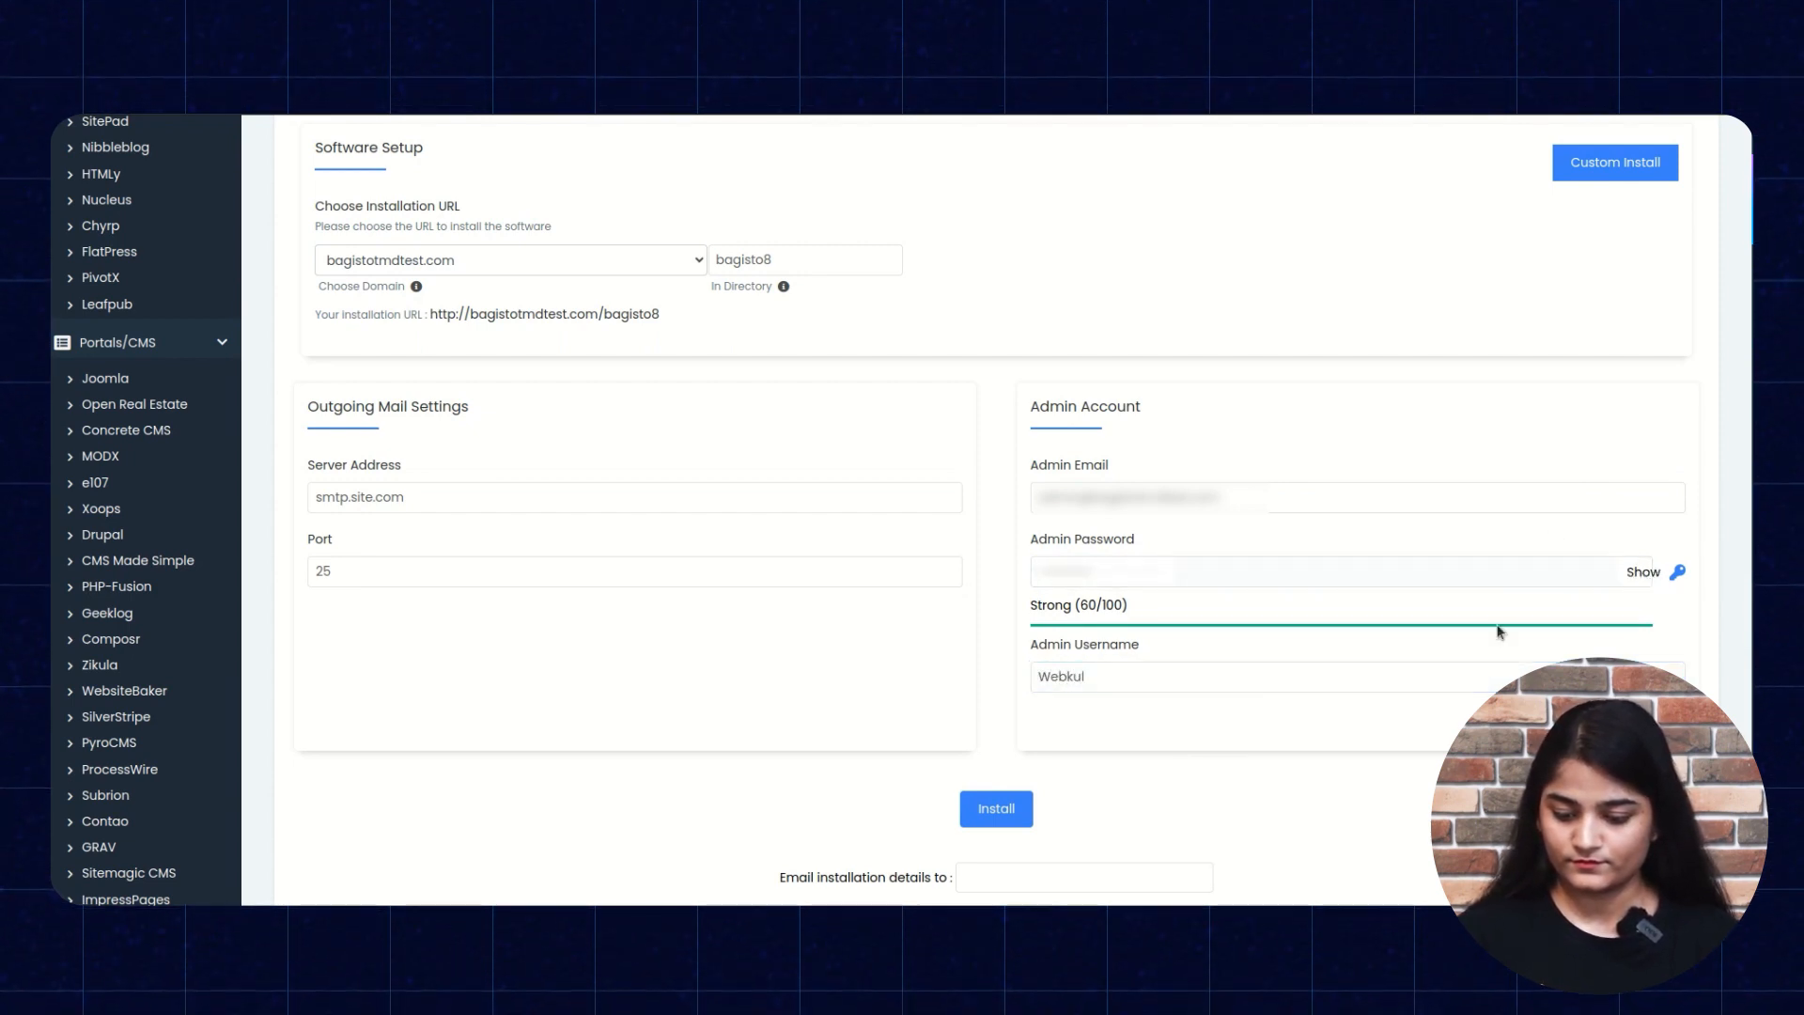
pyautogui.click(1003, 811)
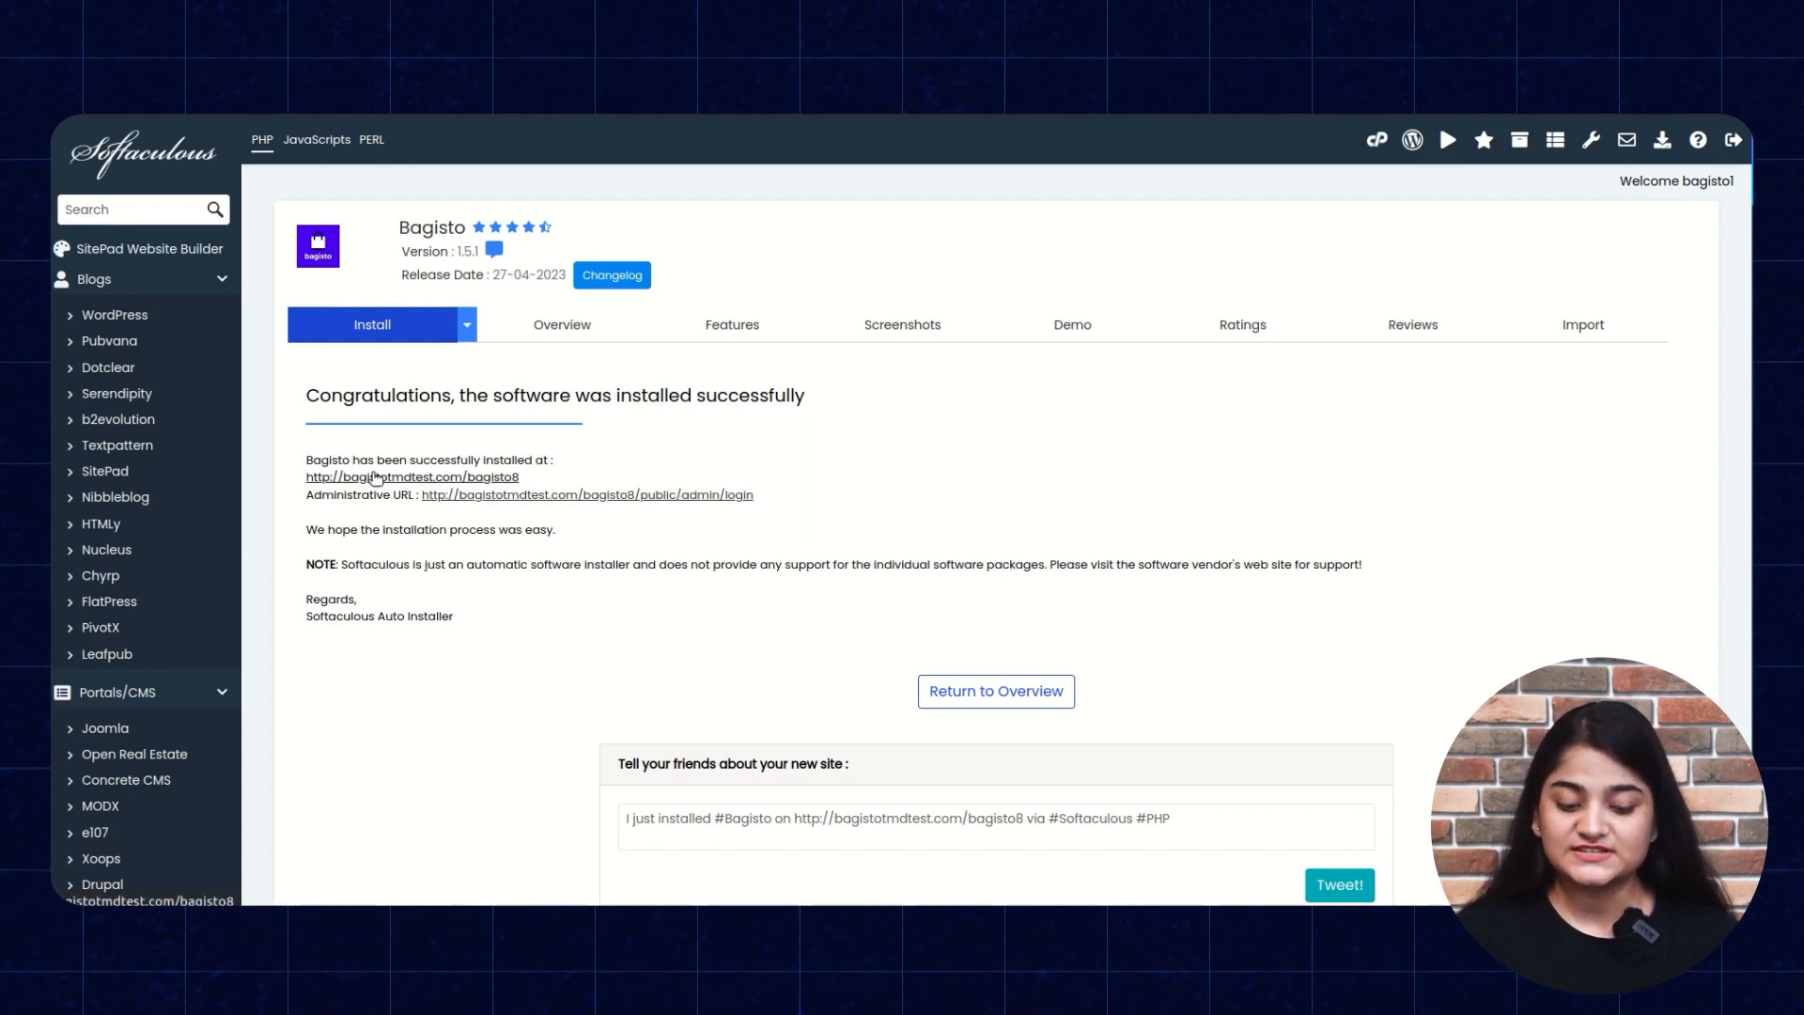
# Open the new storefront and the Bagisto administrative URL in new tabs.
pyautogui.rightClick(374, 481)
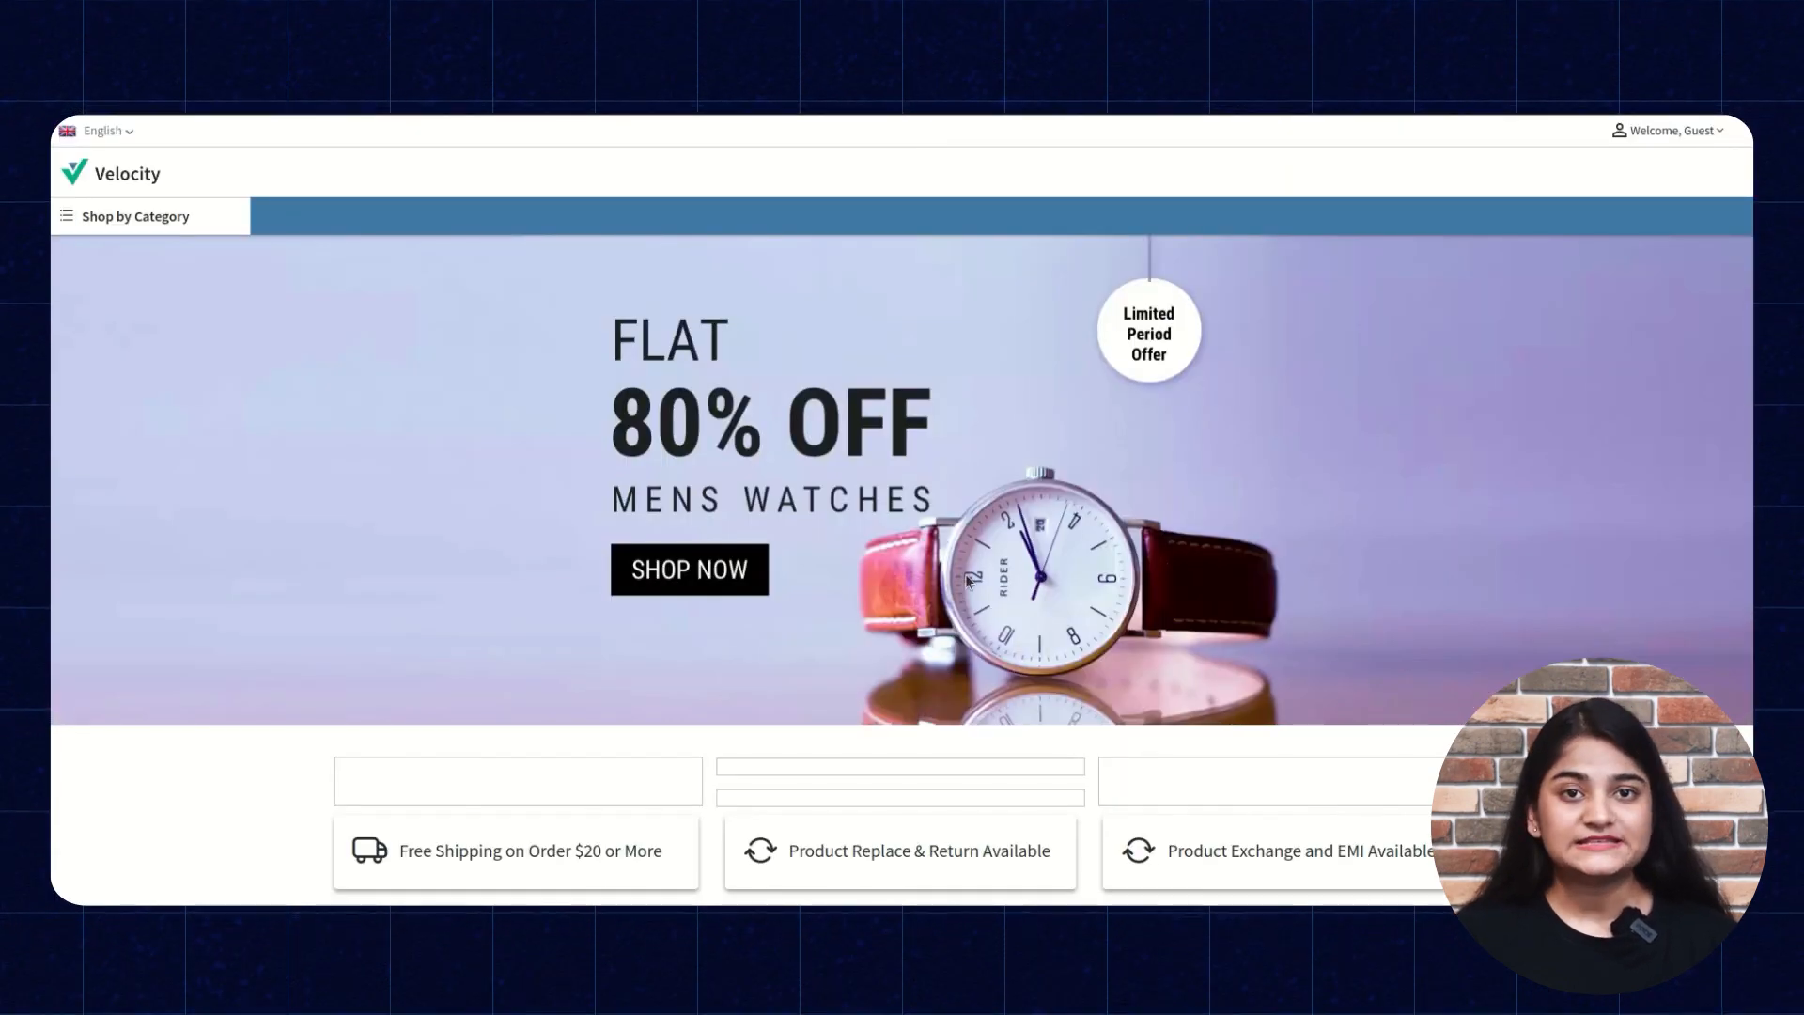
pyautogui.scroll(-5, 971, 581)
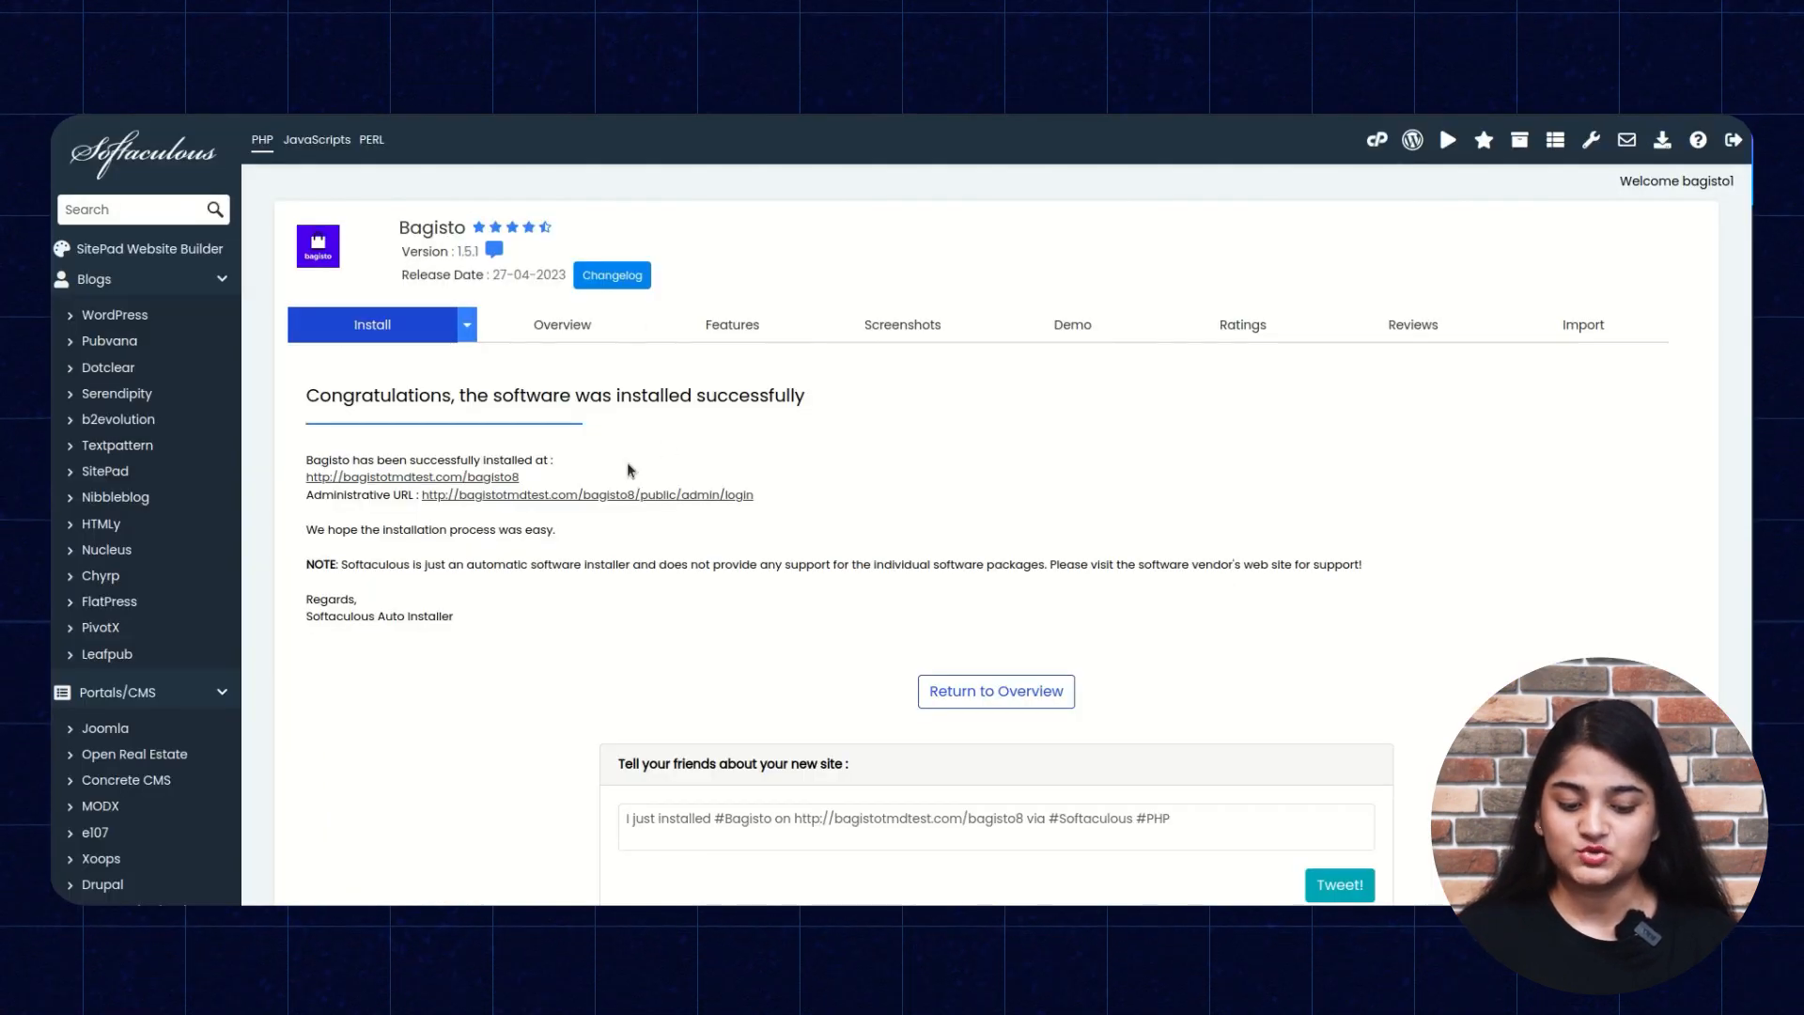
pyautogui.rightClick(518, 504)
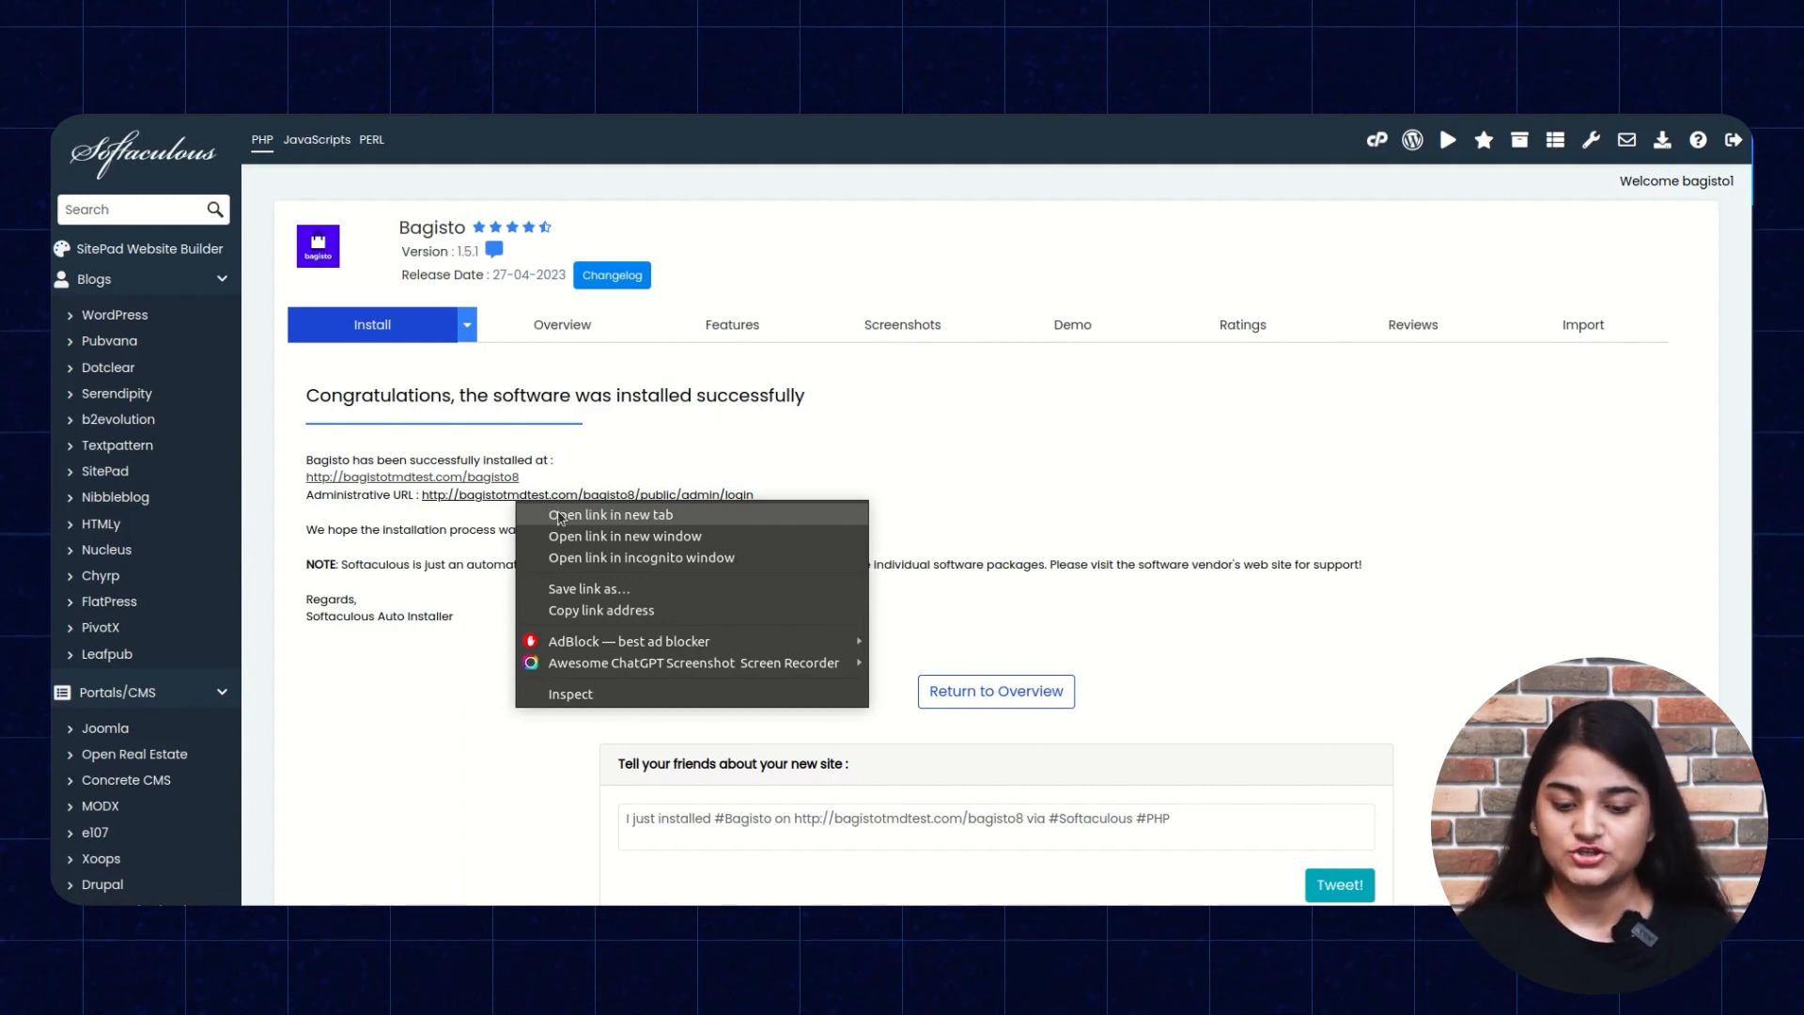
pyautogui.click(559, 515)
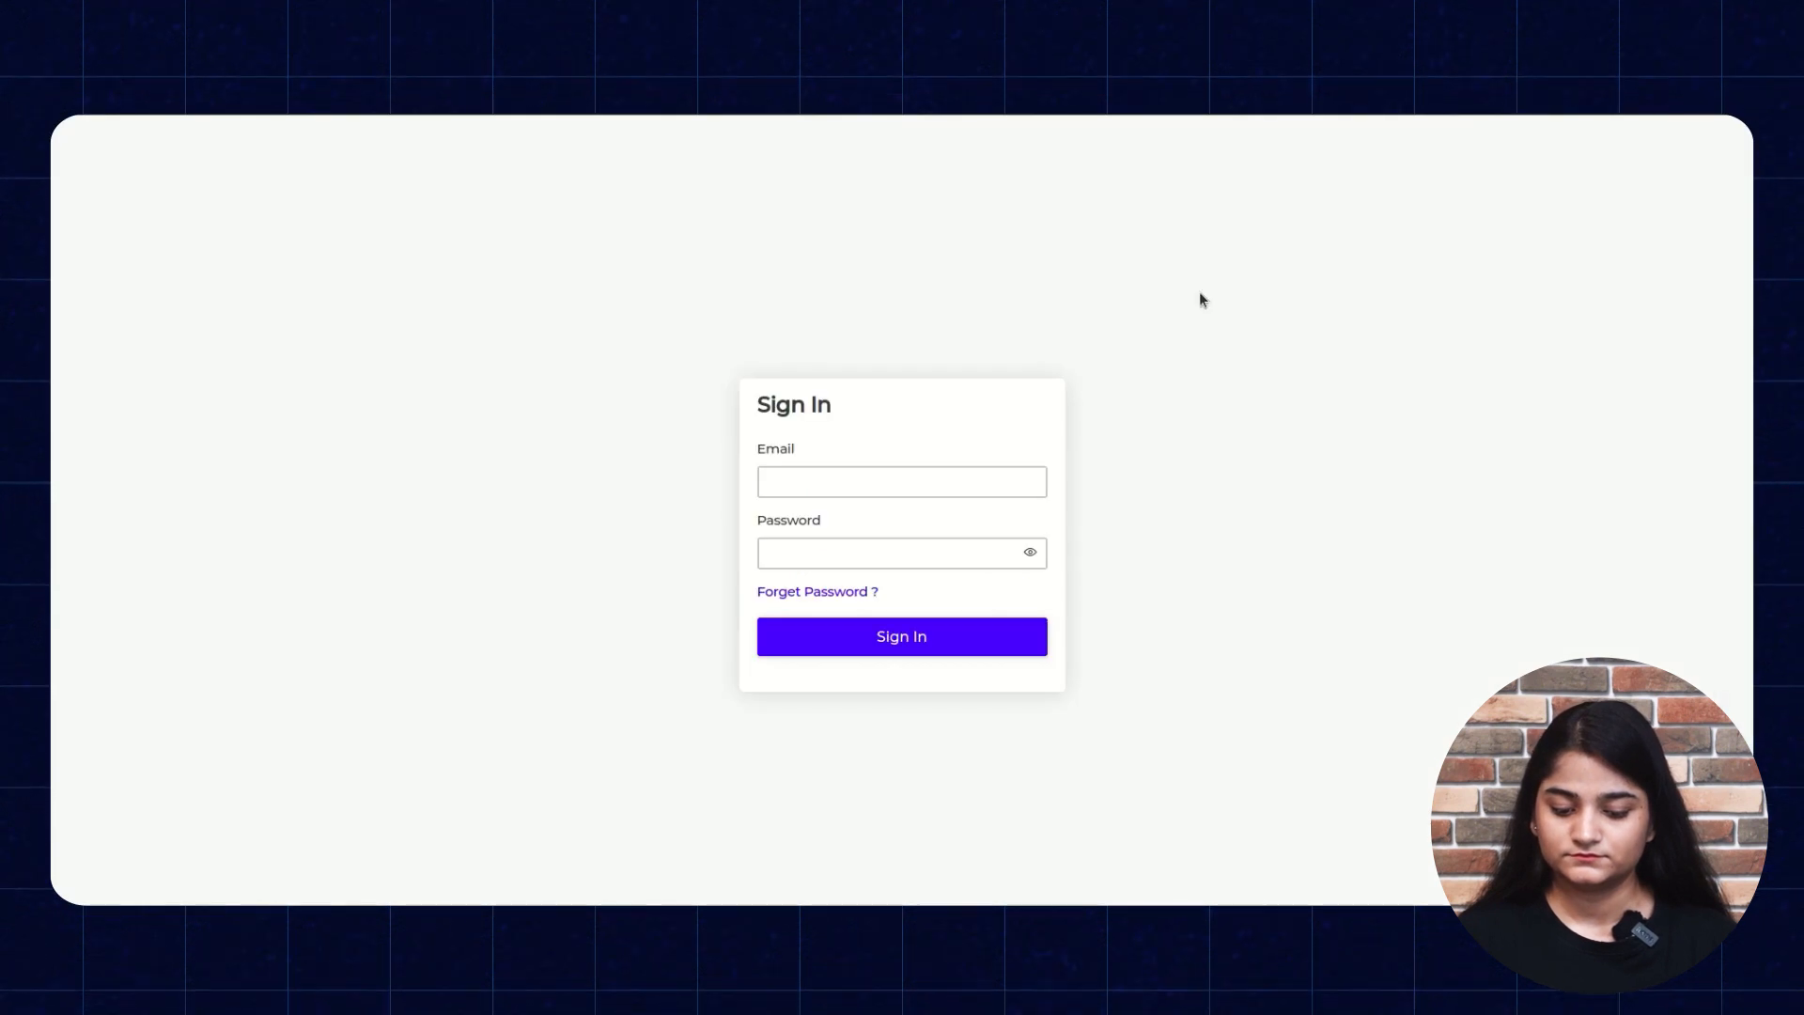
pyautogui.click(985, 481)
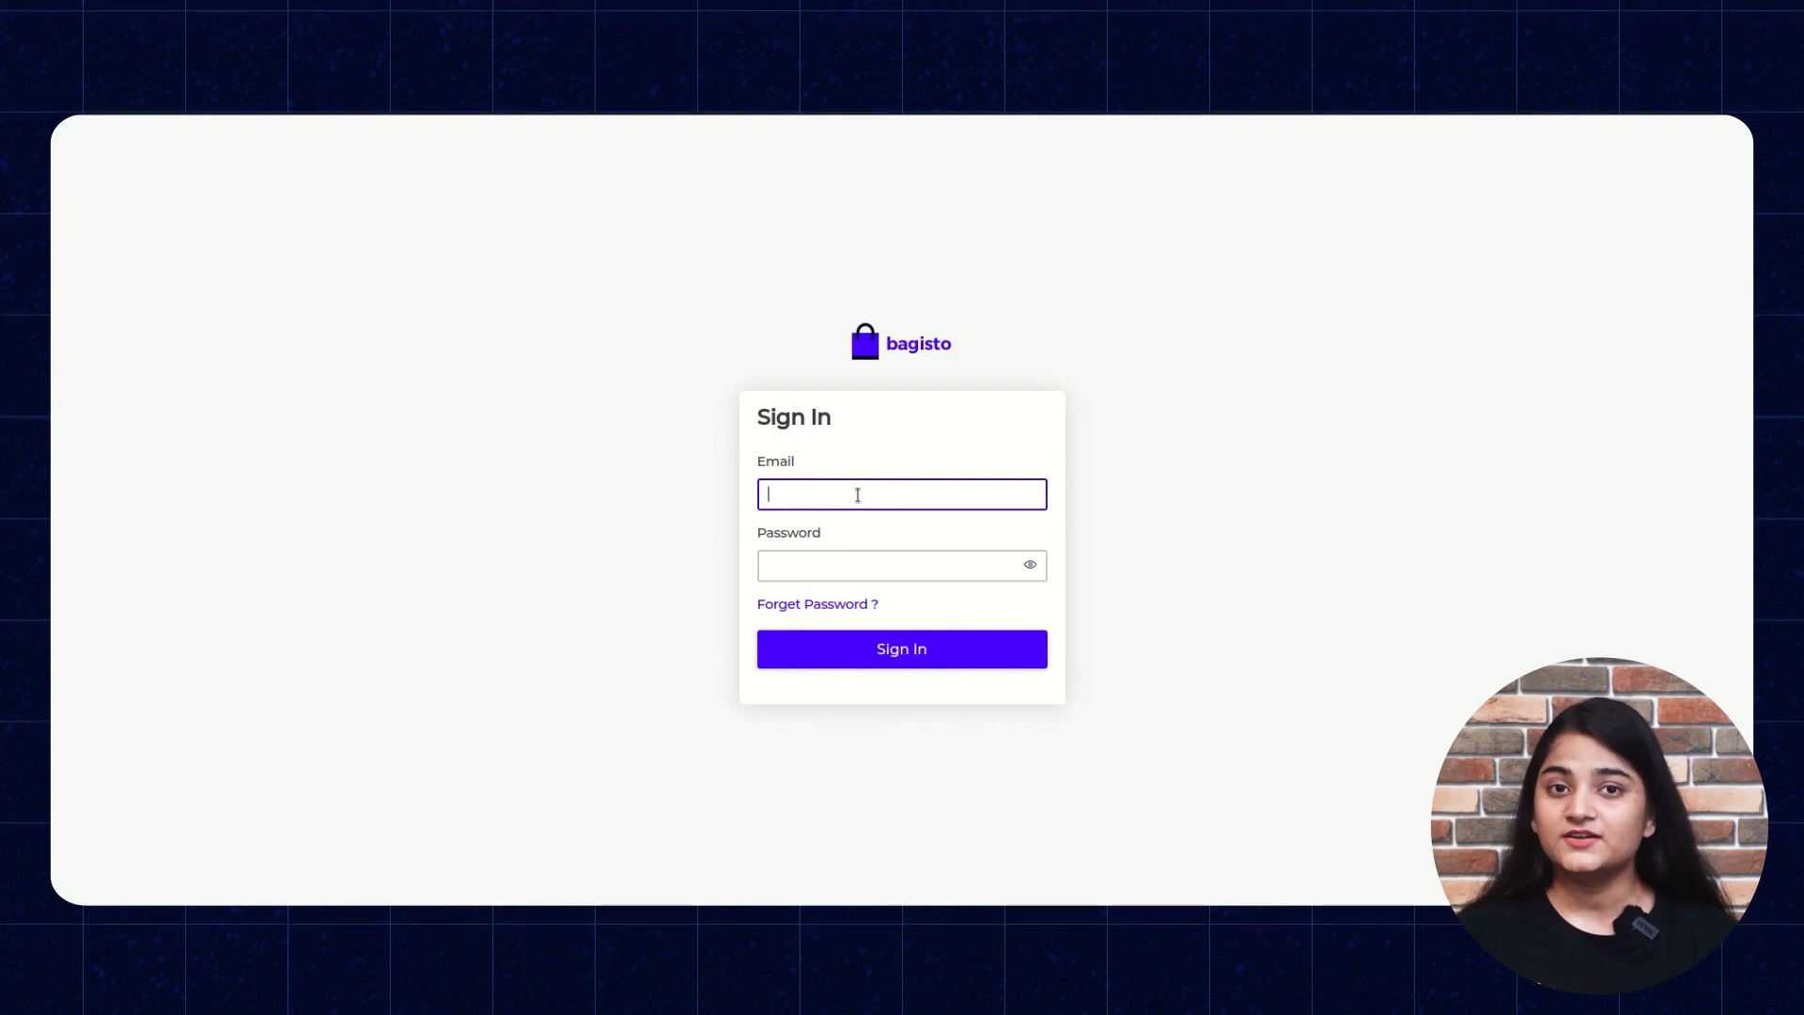
# Sign in to the Bagisto admin with the autofilled admin email and its password.
pyautogui.click(858, 494)
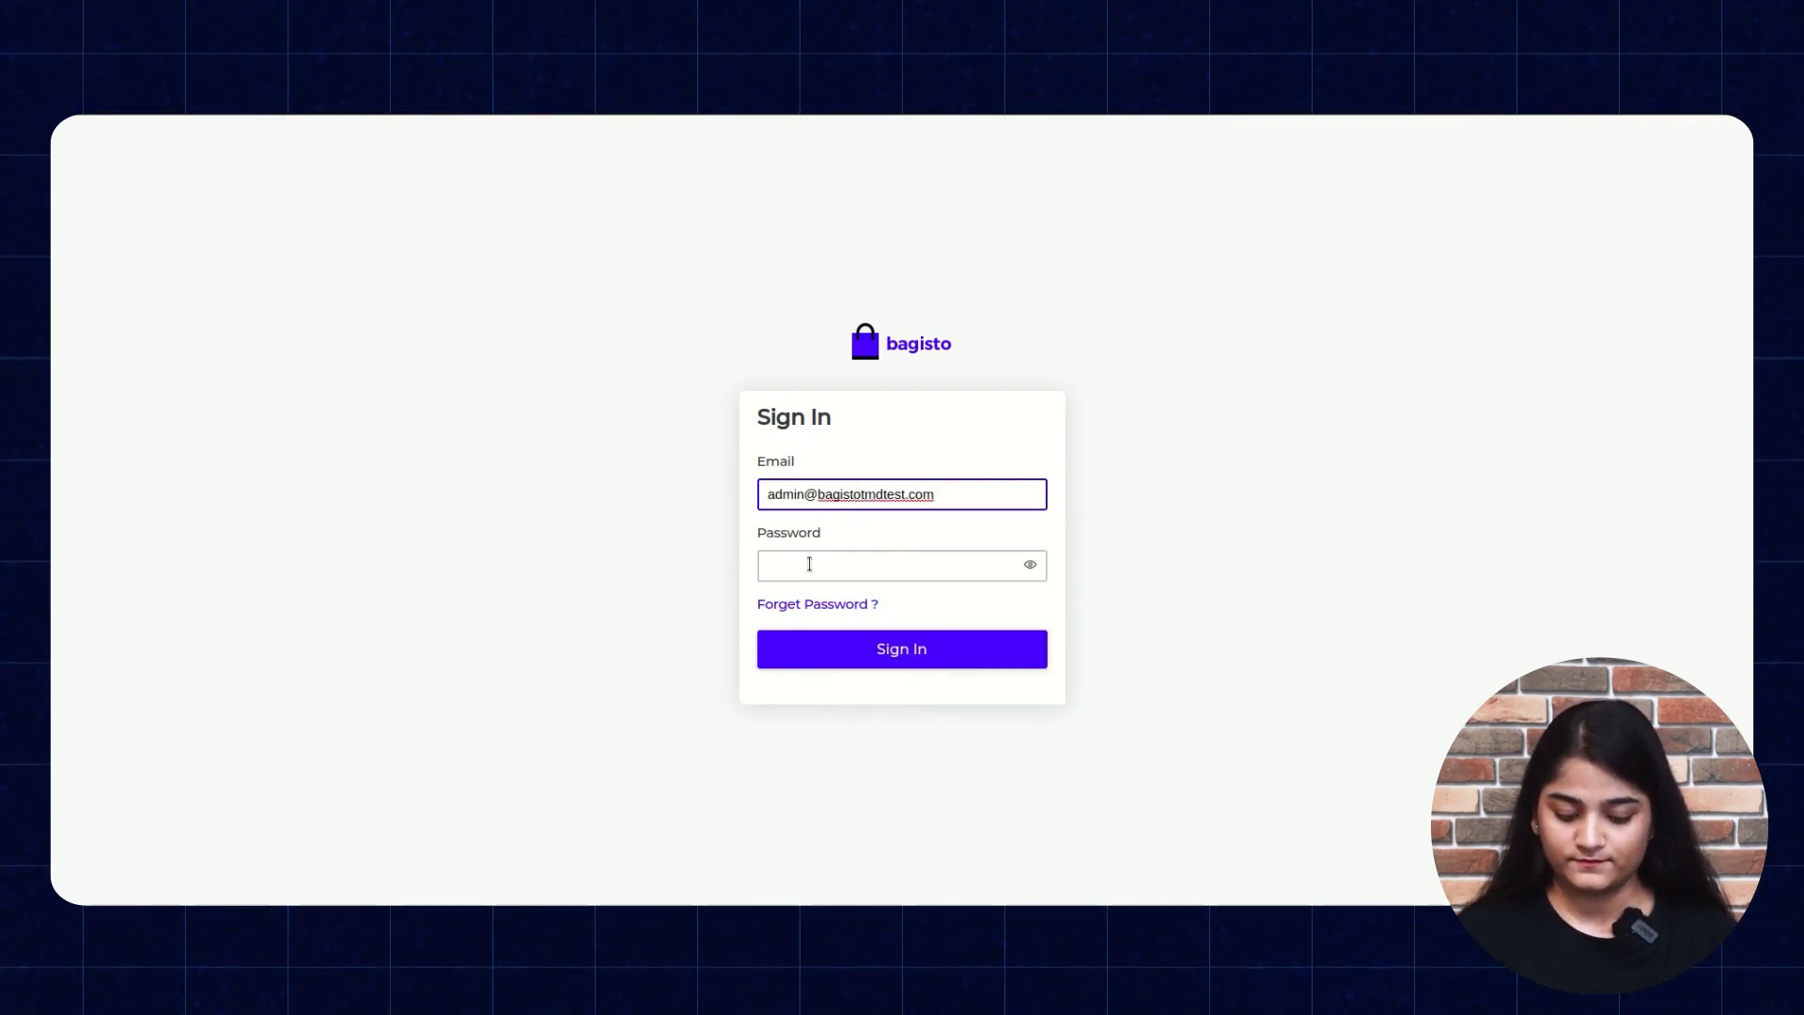
pyautogui.click(809, 564)
pyautogui.write('••••••••••')
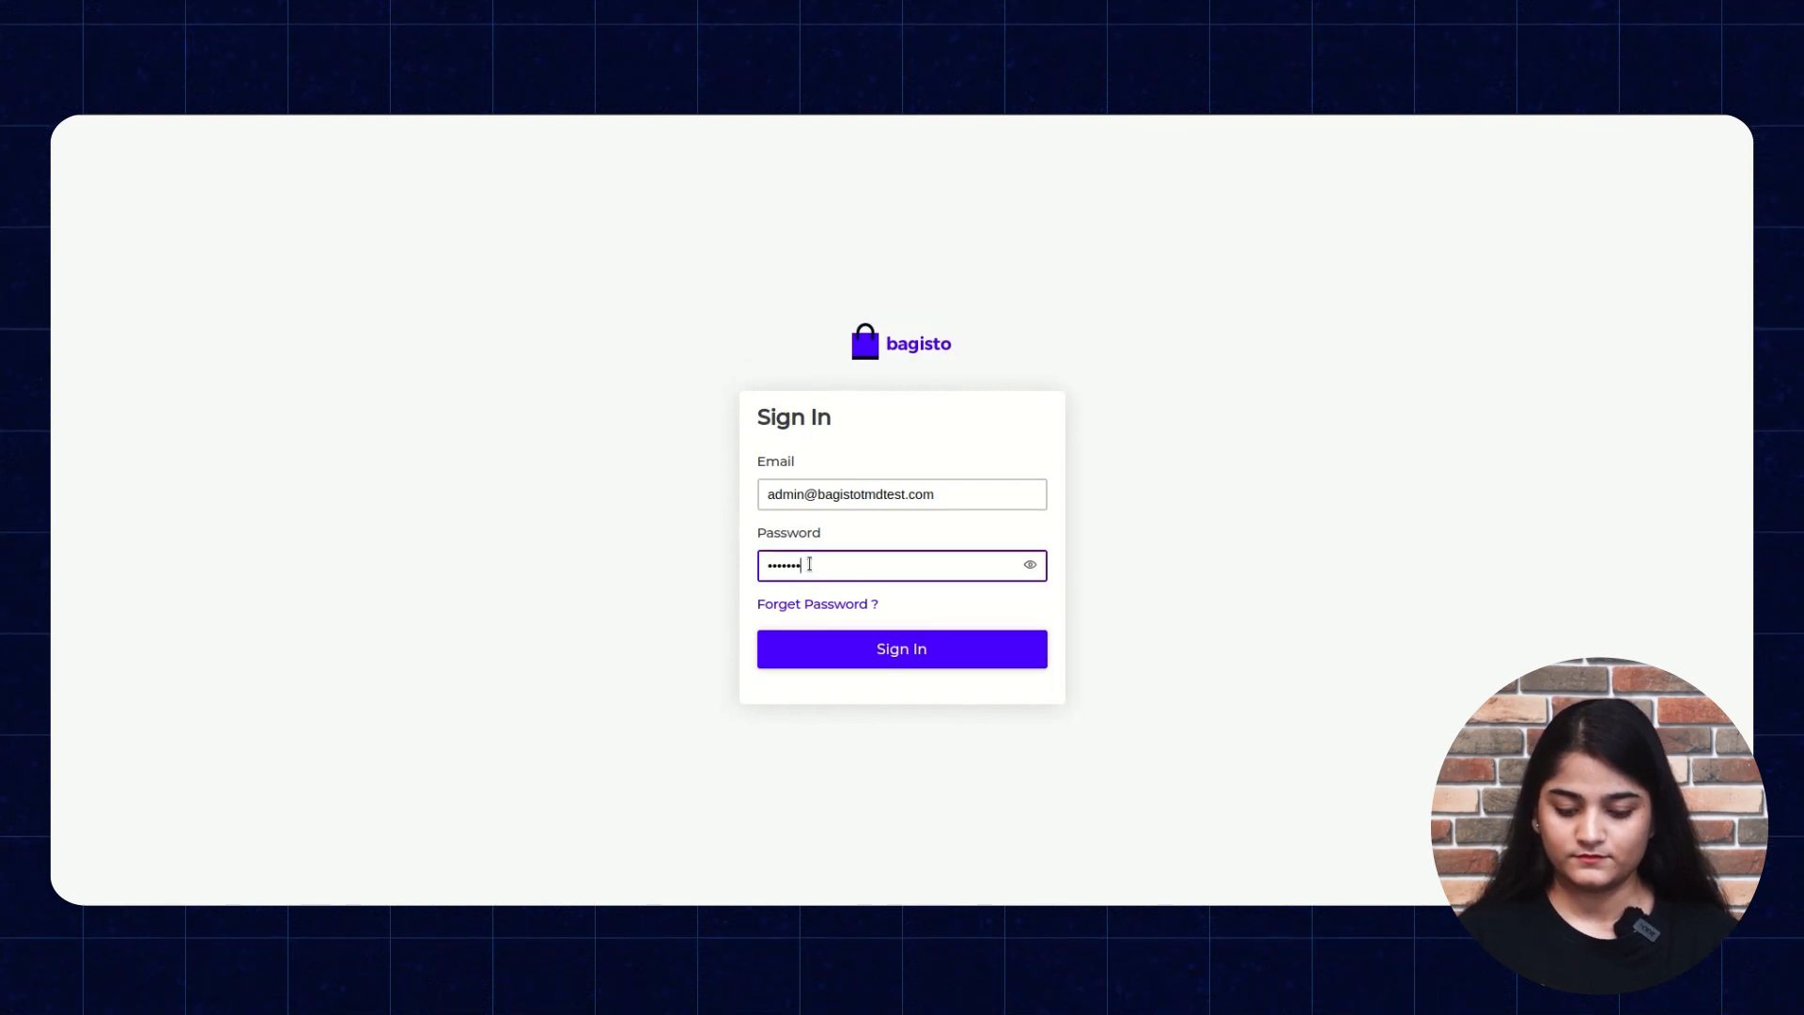
pyautogui.click(851, 658)
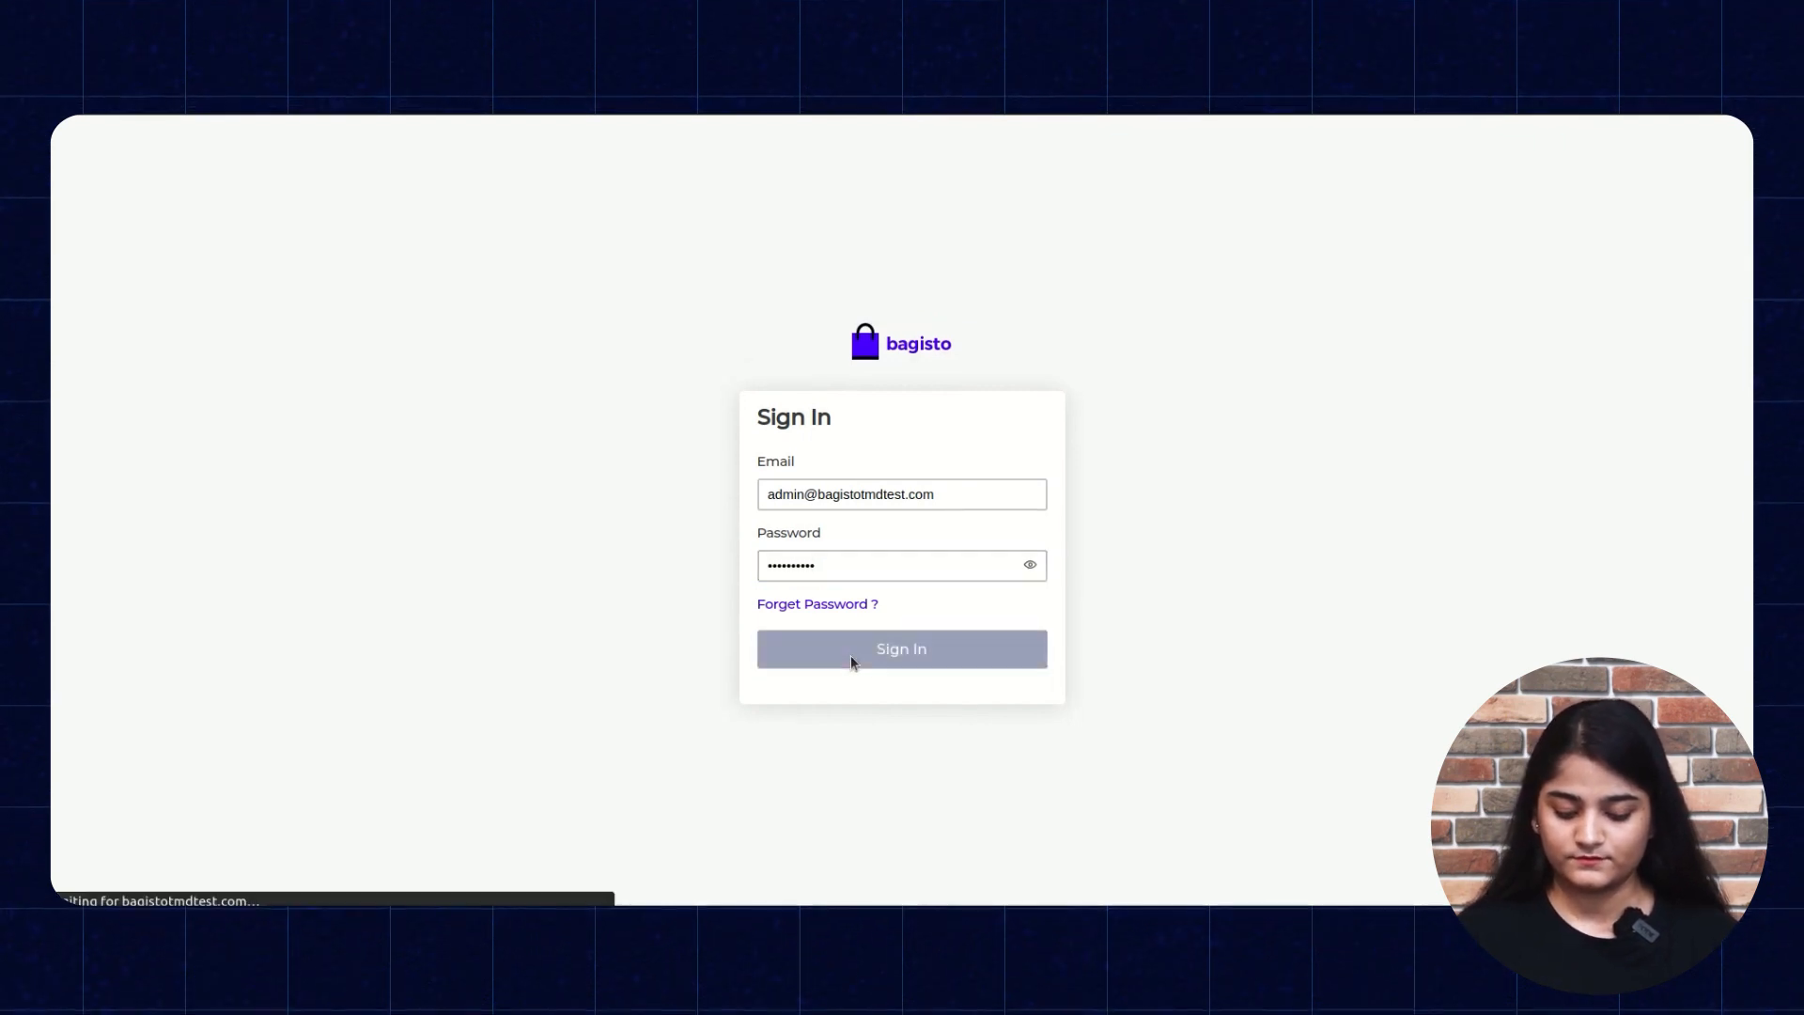